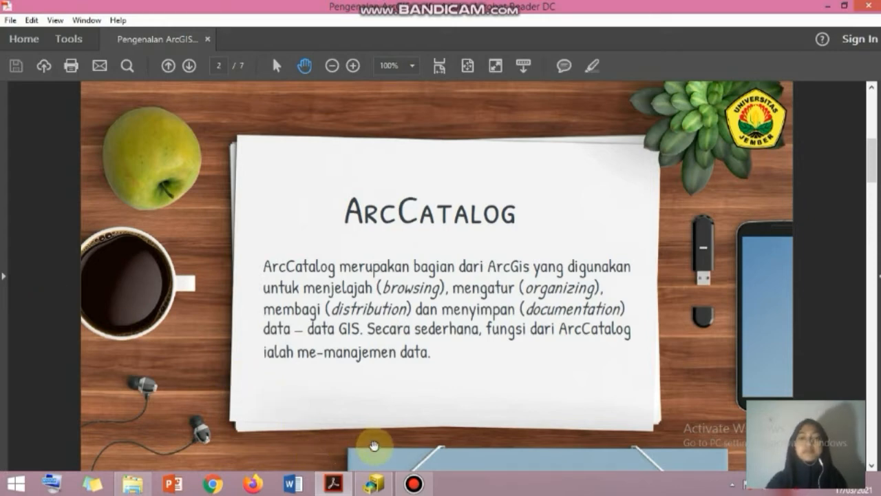
# Switch to ArcCatalog and list the shapefiles in the connected SHP Kab. Prob folder.
pyautogui.moveTo(376, 490)
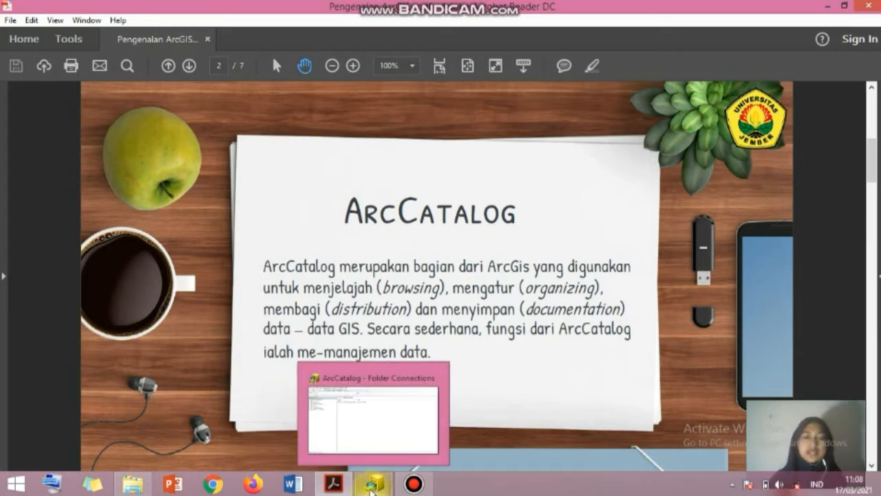
pyautogui.click(372, 489)
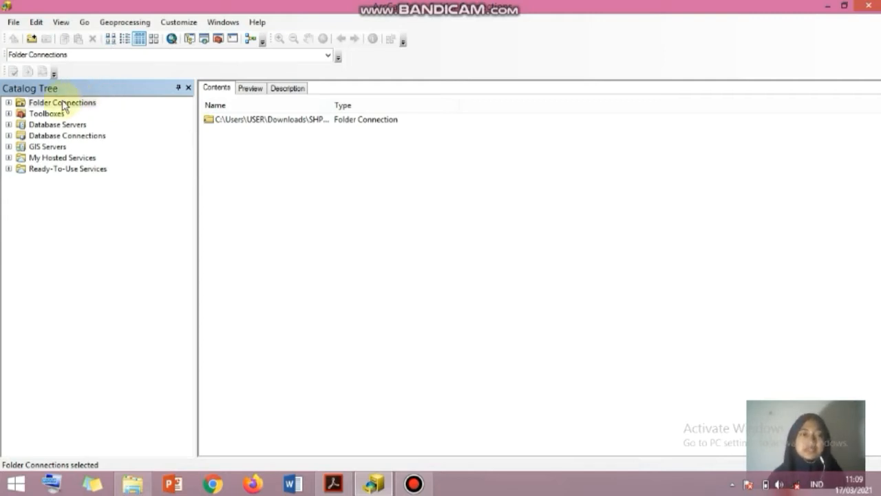
pyautogui.click(9, 102)
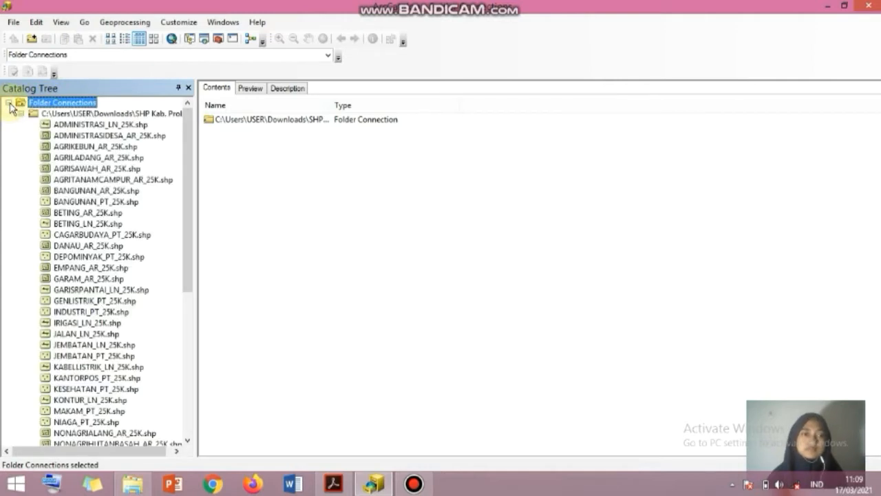
pyautogui.click(56, 113)
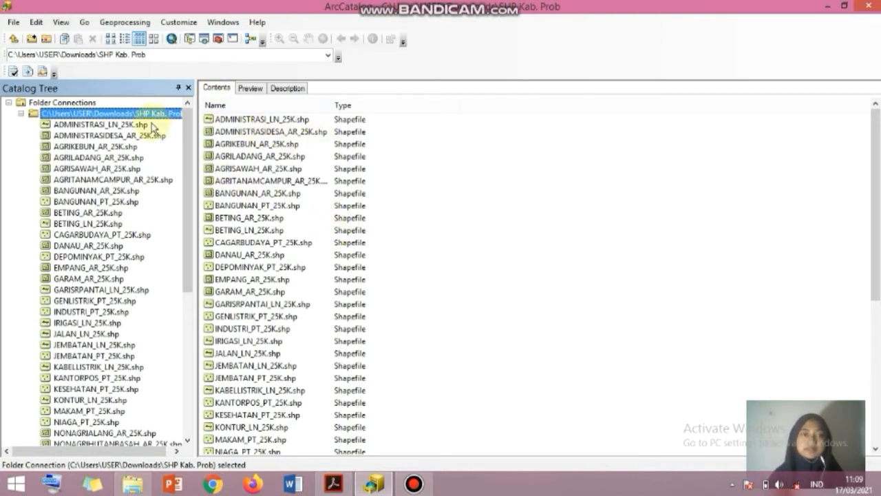
# Preview ADMINISTRASIDESA_AR_25K.shp as geography and as its attribute table.
pyautogui.click(108, 136)
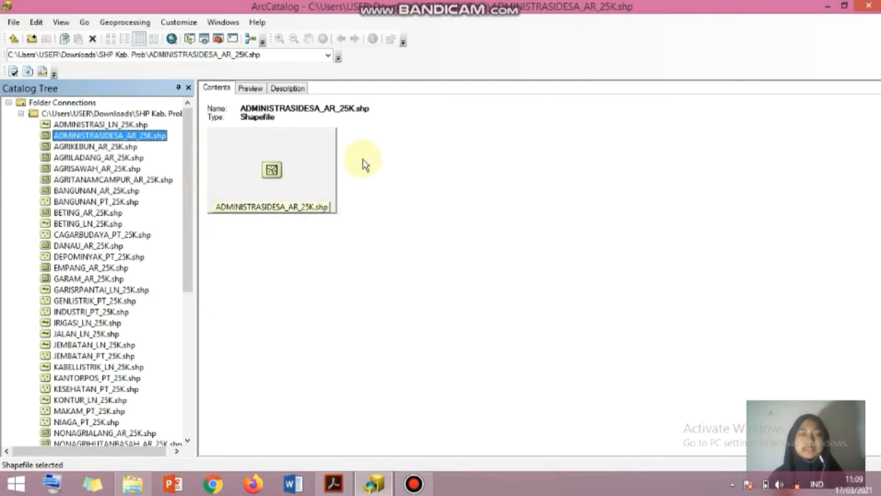
pyautogui.click(252, 90)
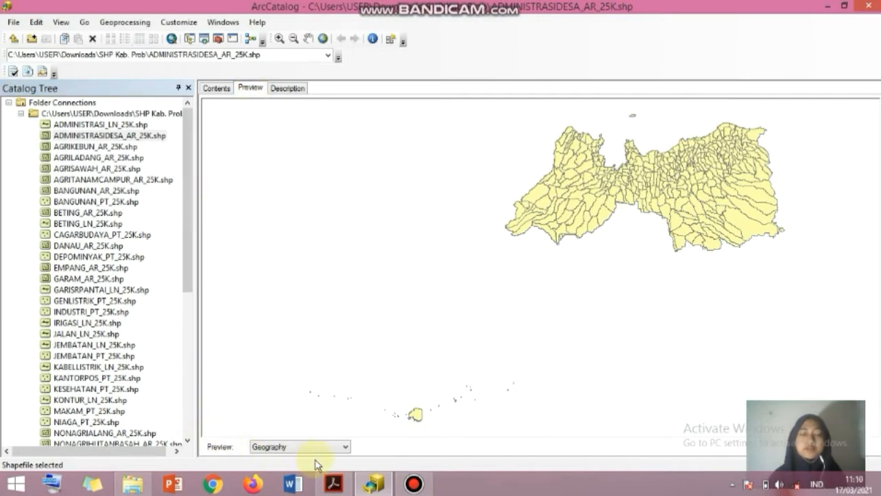
pyautogui.click(345, 448)
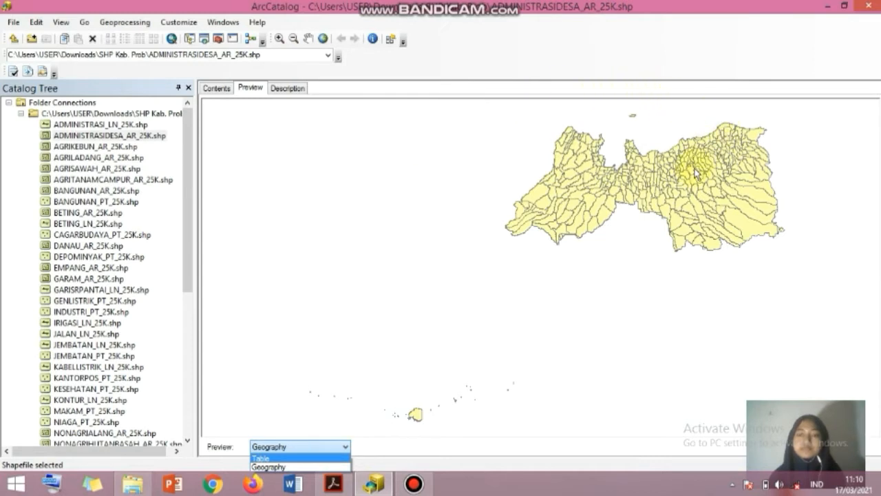
pyautogui.click(270, 459)
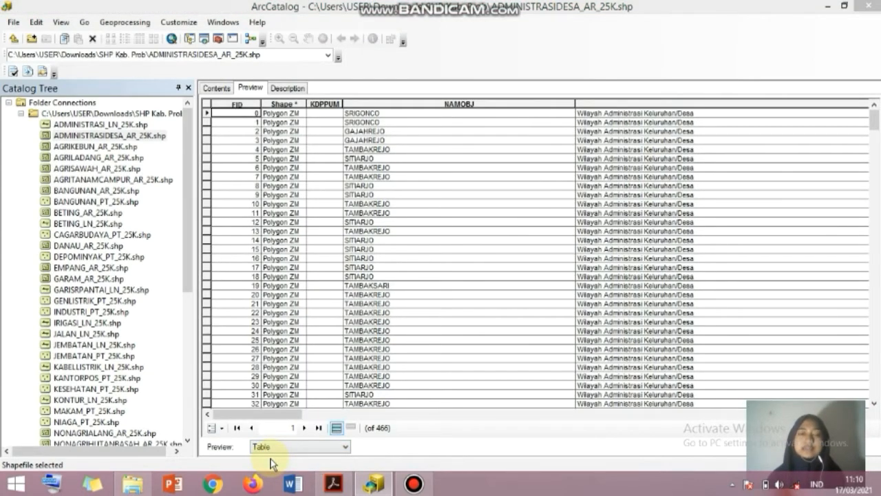
pyautogui.moveTo(291, 418)
pyautogui.mouseDown()
pyautogui.moveTo(394, 417)
pyautogui.moveTo(287, 417)
pyautogui.mouseUp()
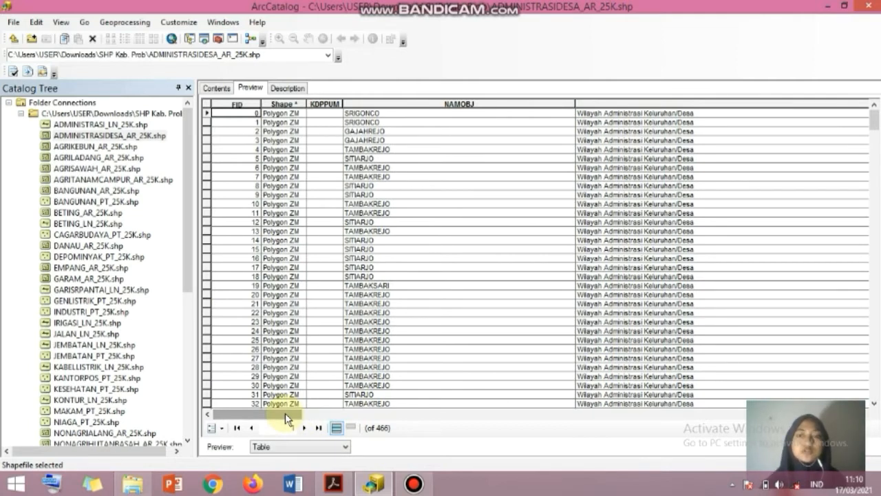
# Read through the description of ADMINISTRASIDESA_AR_25K.shp and look over the remaining shapefiles in the catalog tree.
pyautogui.click(292, 90)
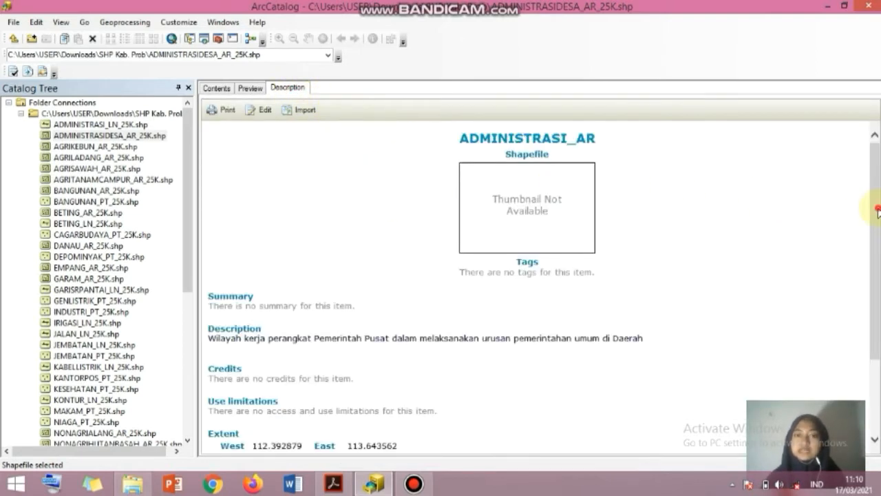
pyautogui.moveTo(877, 210); pyautogui.dragTo(879, 260)
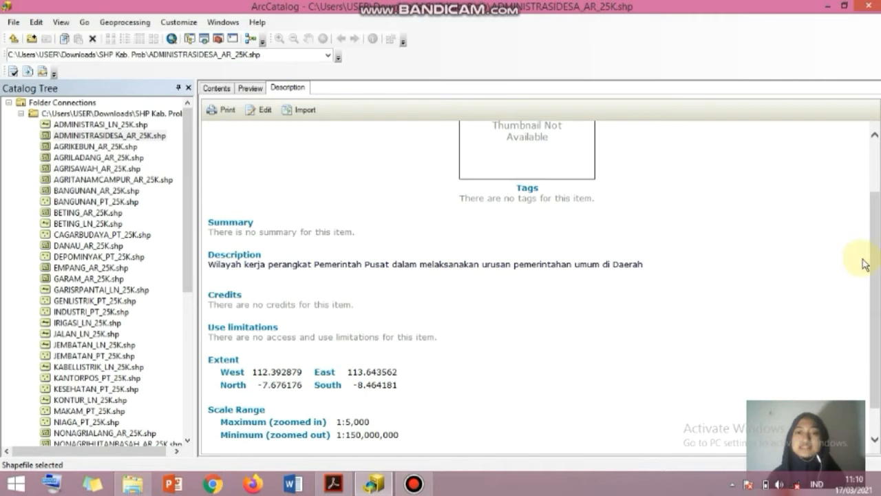
pyautogui.scroll(2, 874, 269)
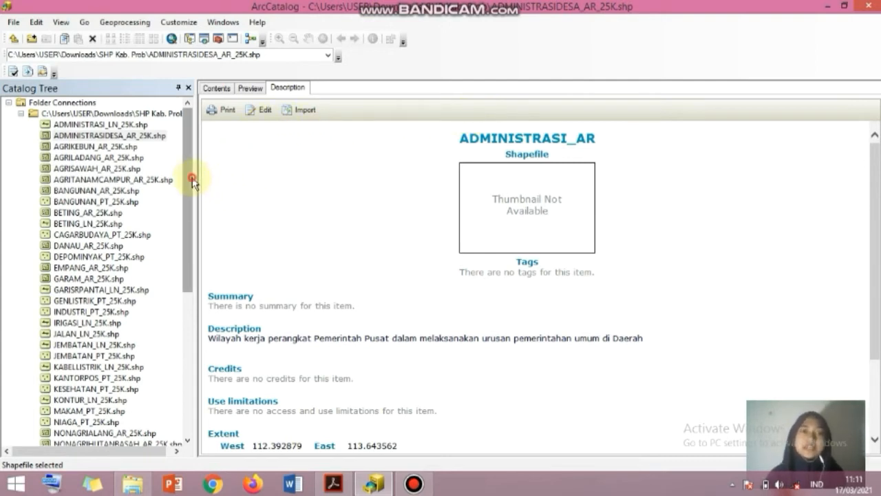
pyautogui.moveTo(190, 177); pyautogui.dragTo(195, 319)
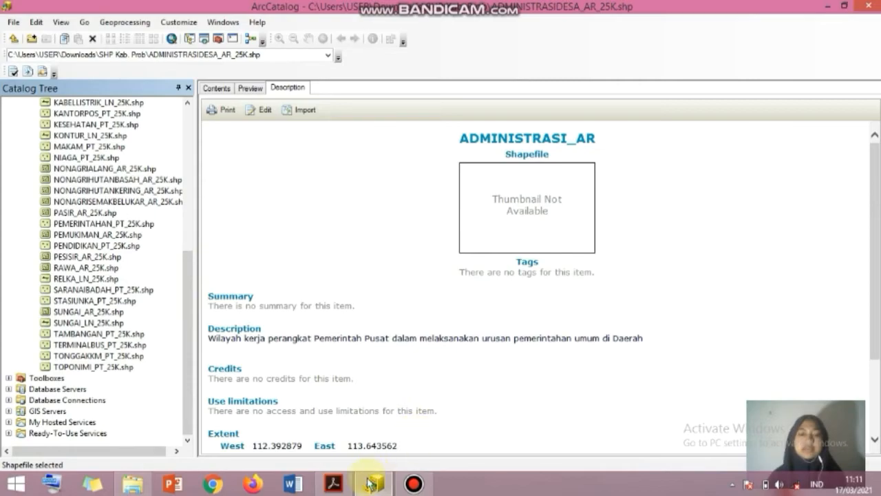
# Review the ArcMap slides in the PDF in Adobe Reader, then switch to ArcMap and dismiss the Getting Started dialog.
pyautogui.click(337, 485)
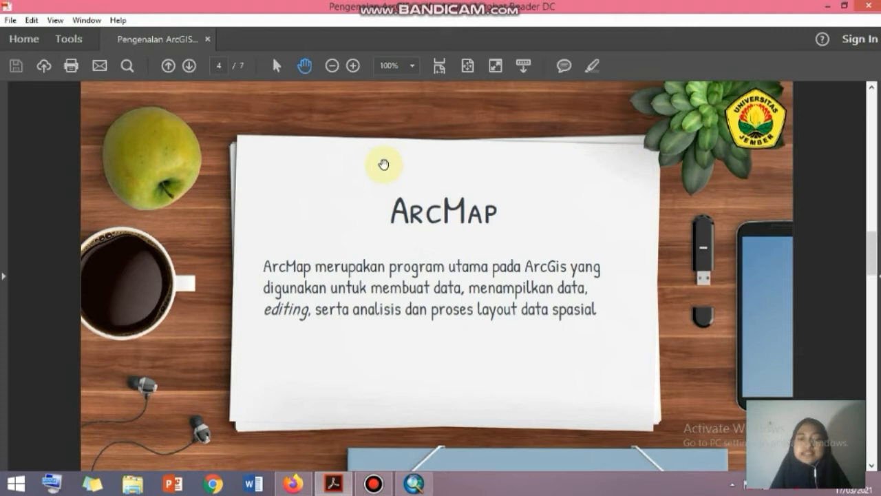
pyautogui.scroll(-1, 383, 164)
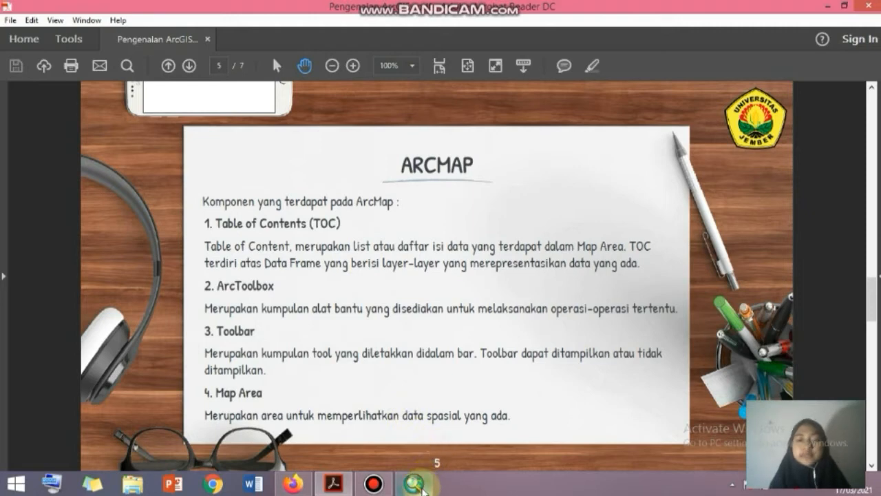
pyautogui.click(421, 489)
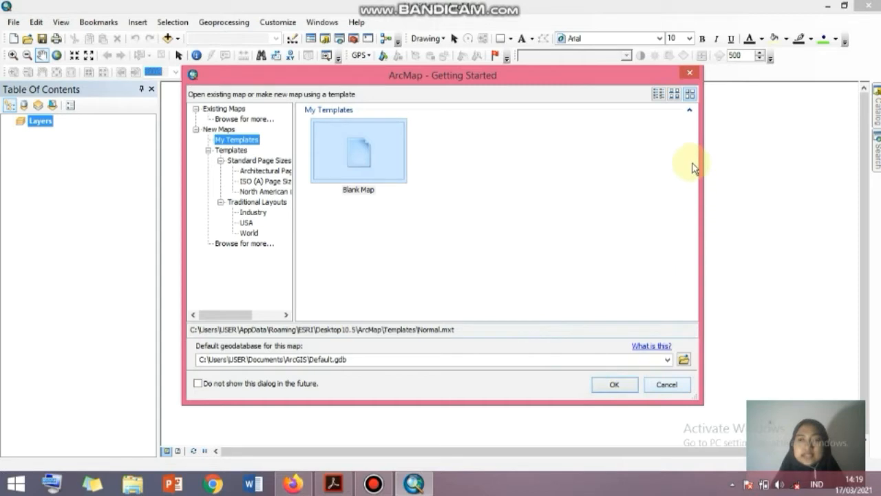
pyautogui.click(687, 74)
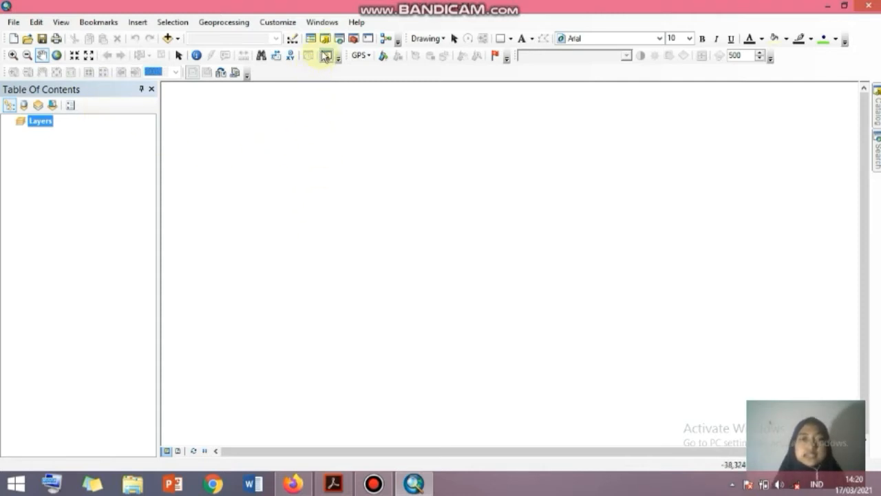
# Display the Catalog and ArcToolbox windows to view their contents, and close ArcToolbox.
pyautogui.click(325, 40)
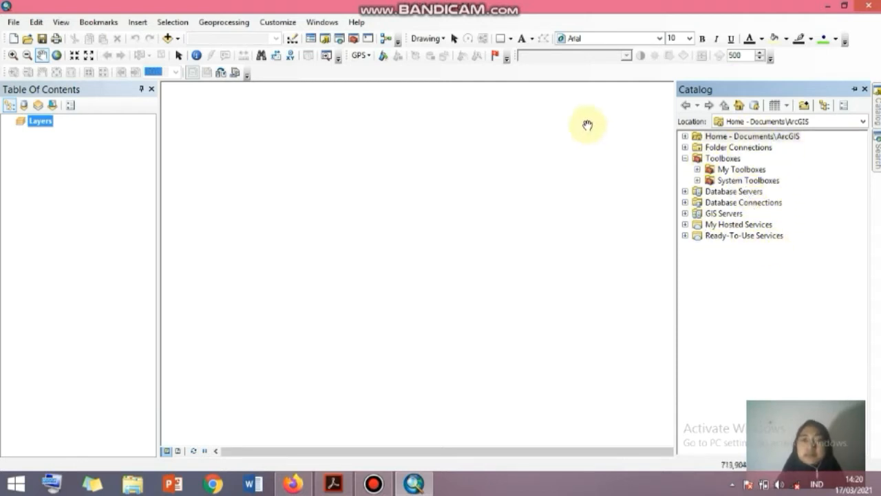
pyautogui.click(354, 40)
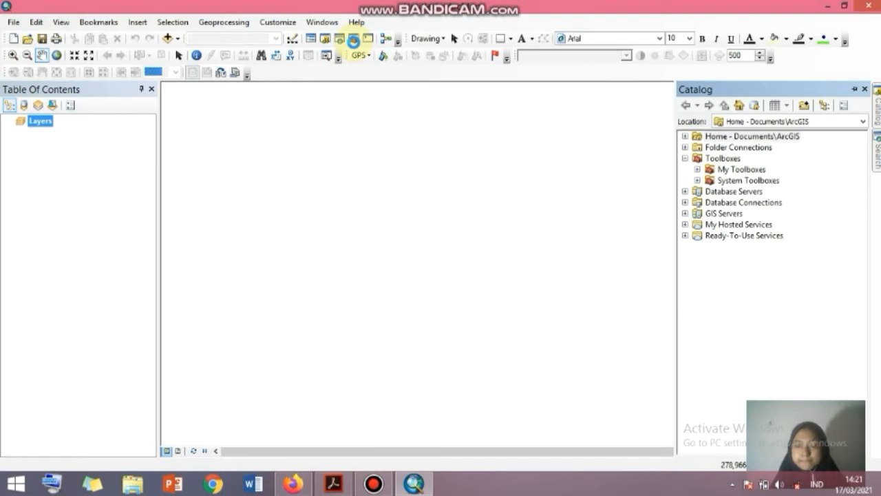
pyautogui.click(354, 39)
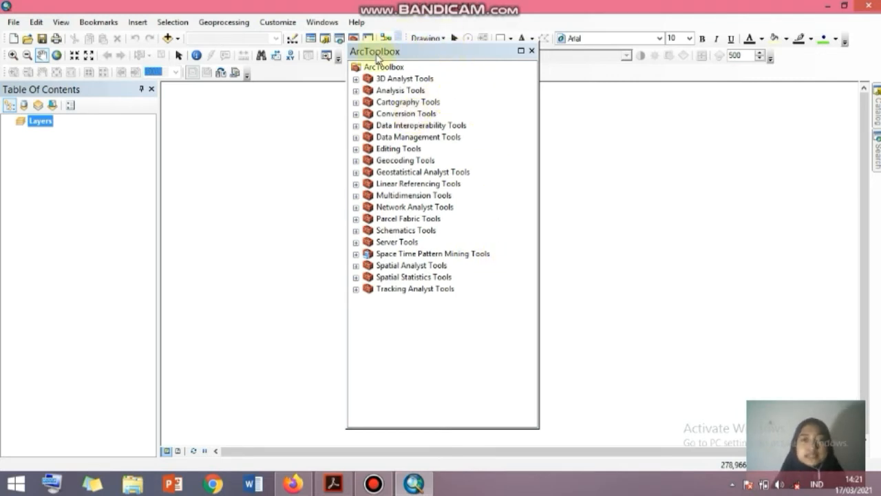
pyautogui.click(532, 51)
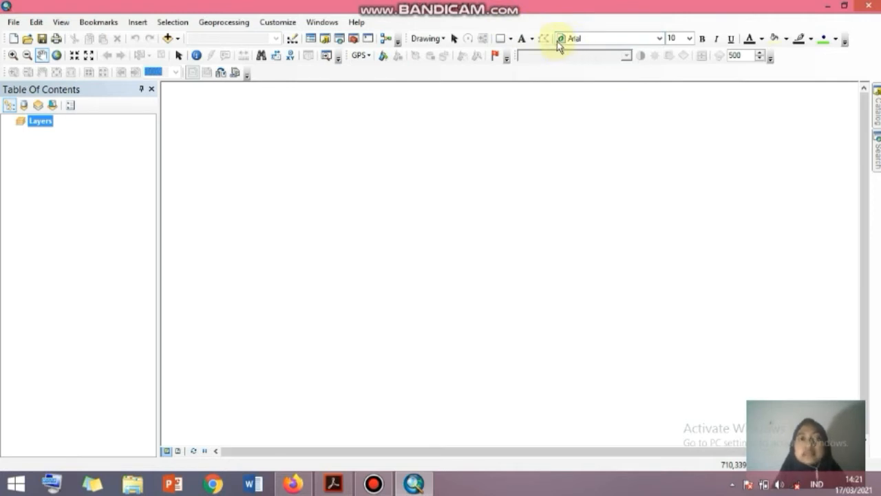
# Hide the Effects toolbar and display it again.
pyautogui.rightClick(788, 56)
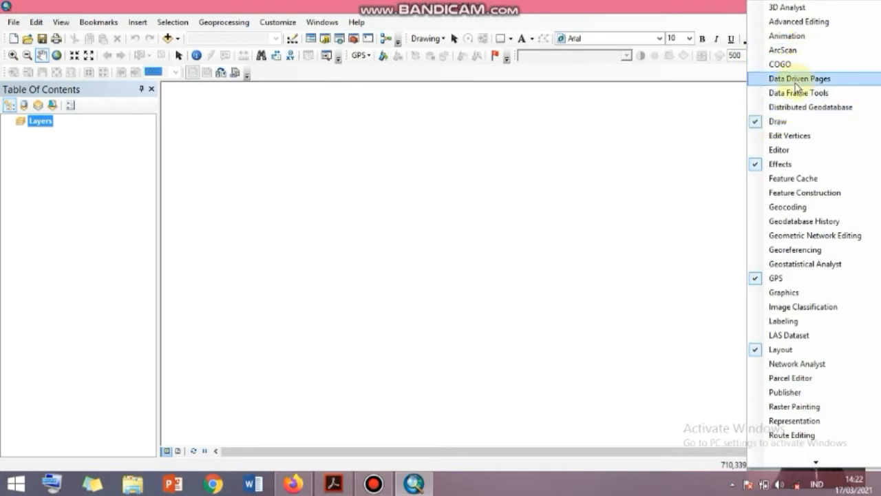
pyautogui.click(791, 165)
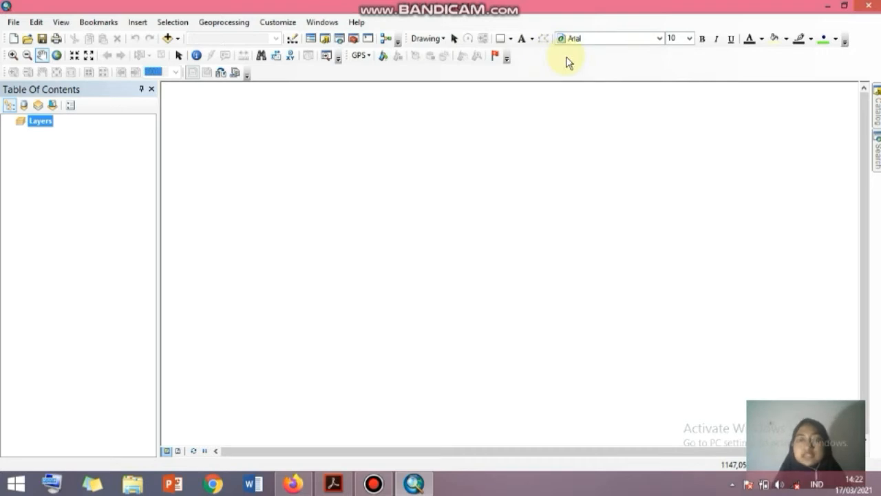
pyautogui.rightClick(678, 61)
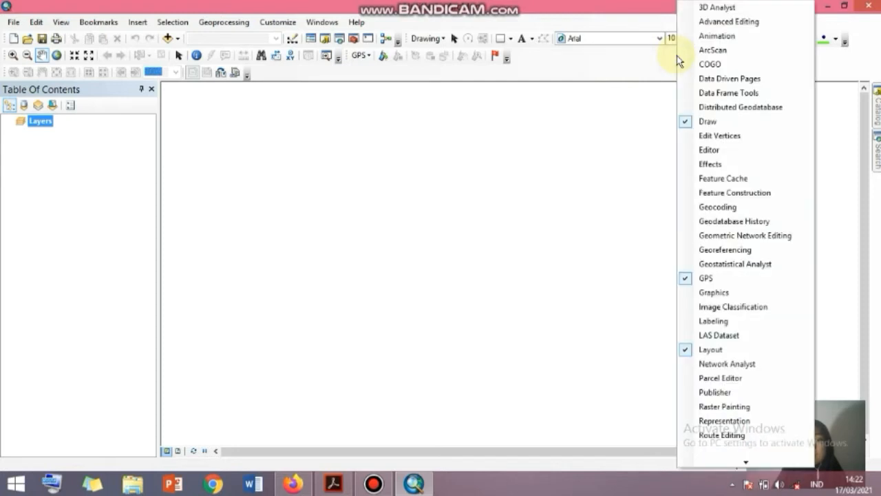
pyautogui.click(732, 165)
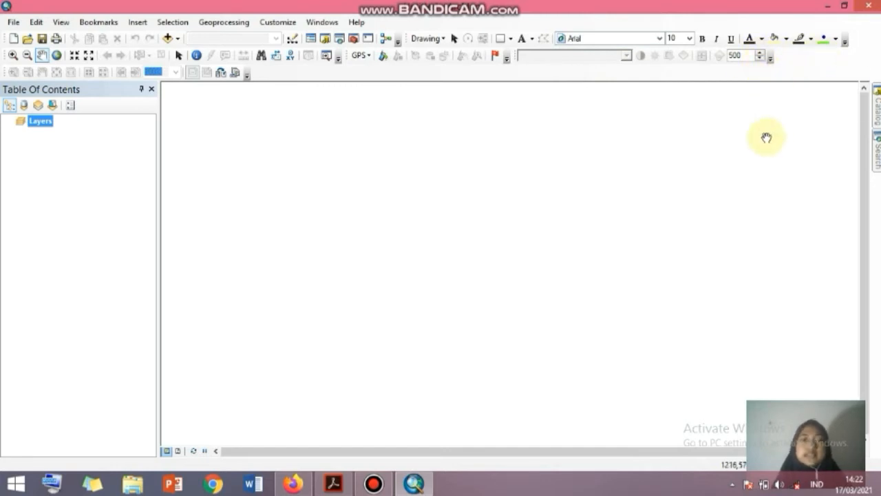
# Open the Add Data dialog and browse the shapefiles in the Downloads SHP folder.
pyautogui.click(168, 39)
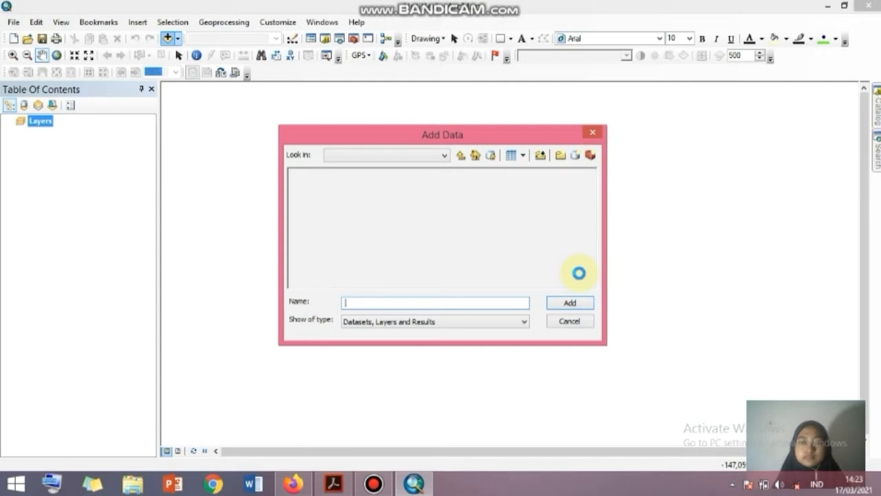
pyautogui.press('Escape')
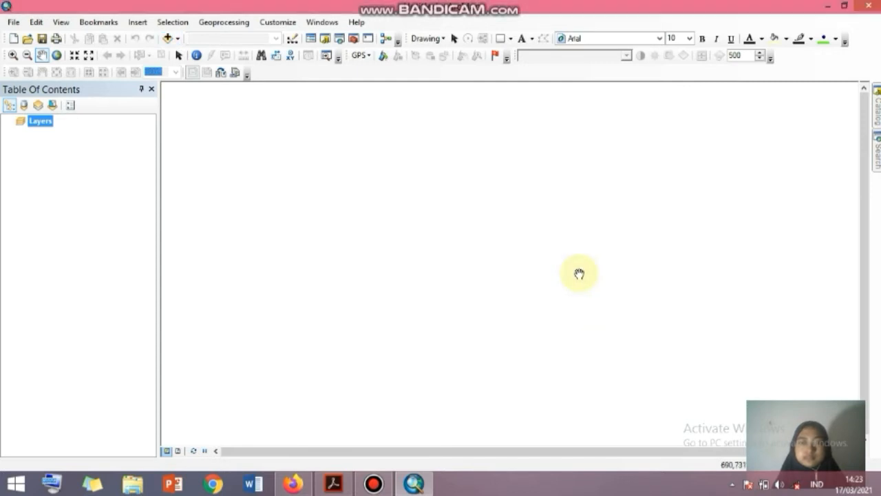
pyautogui.click(177, 39)
pyautogui.click(201, 53)
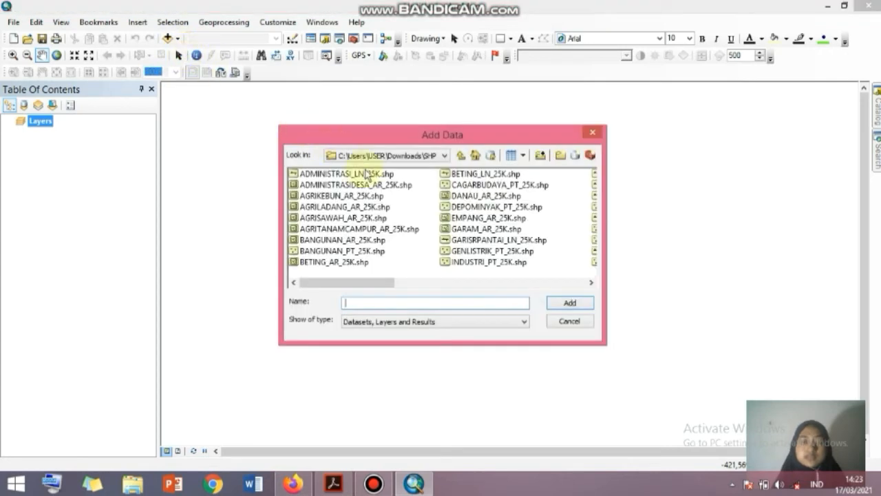
pyautogui.click(345, 283)
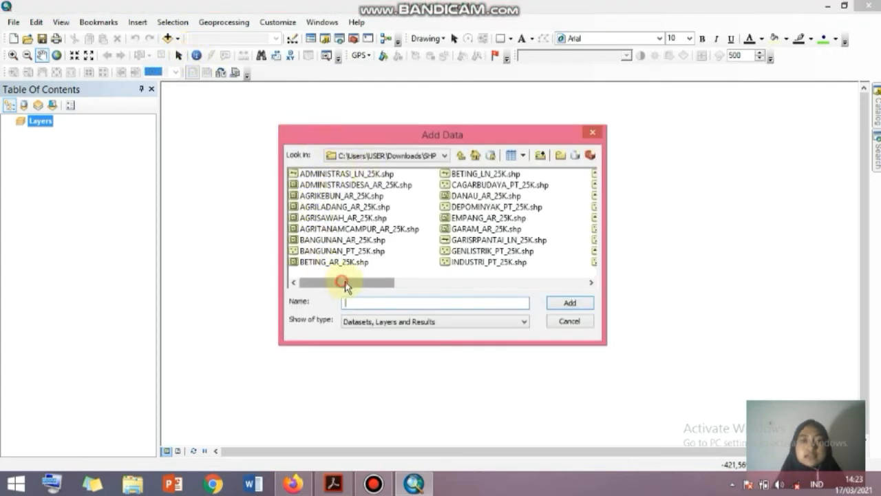
pyautogui.moveTo(346, 283); pyautogui.dragTo(374, 301)
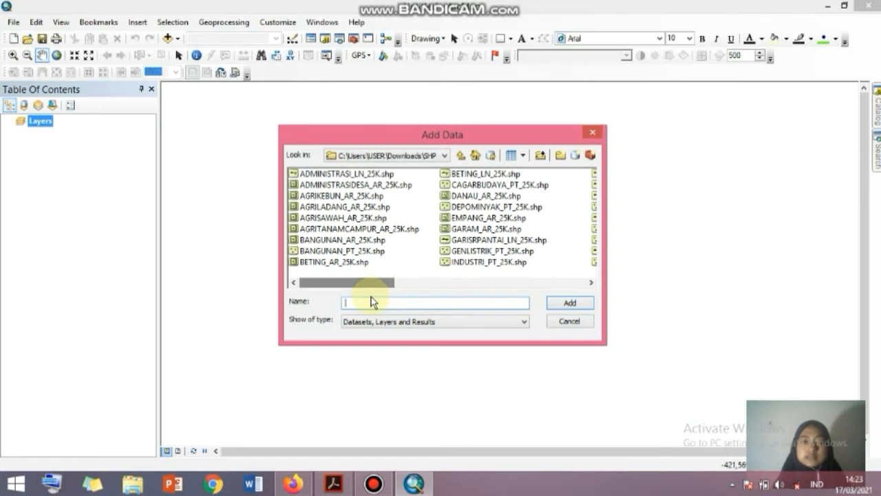
# Highlight several administrative and agricultural shapefiles in the SHP folder, finishing with ADMINISTRASIDESA_AR_25K.shp selected.
pyautogui.click(364, 175)
pyautogui.click(352, 185)
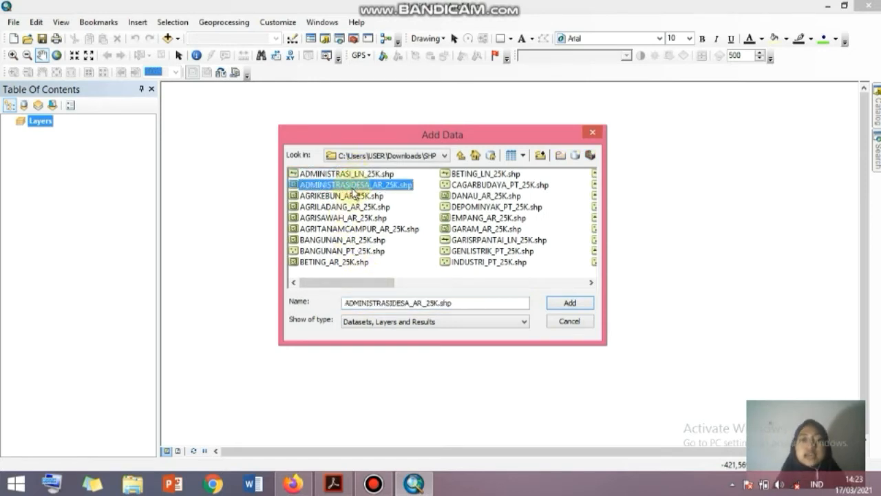
pyautogui.click(349, 197)
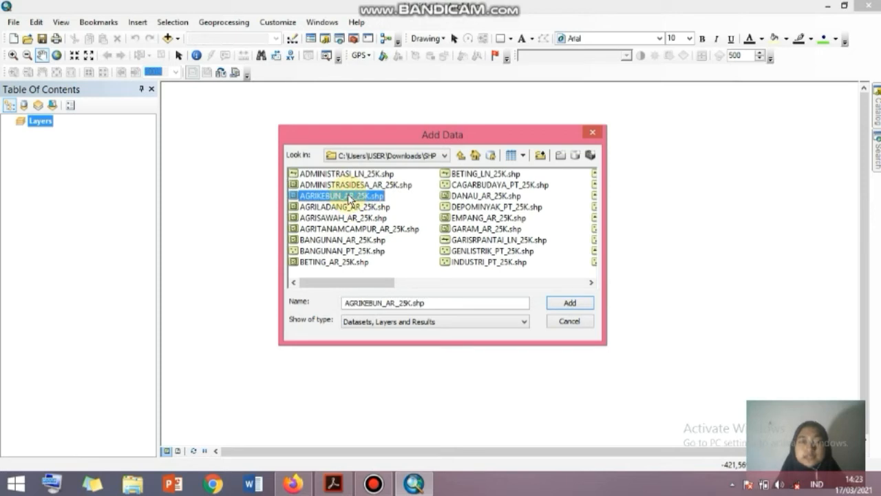
pyautogui.click(351, 207)
pyautogui.click(352, 218)
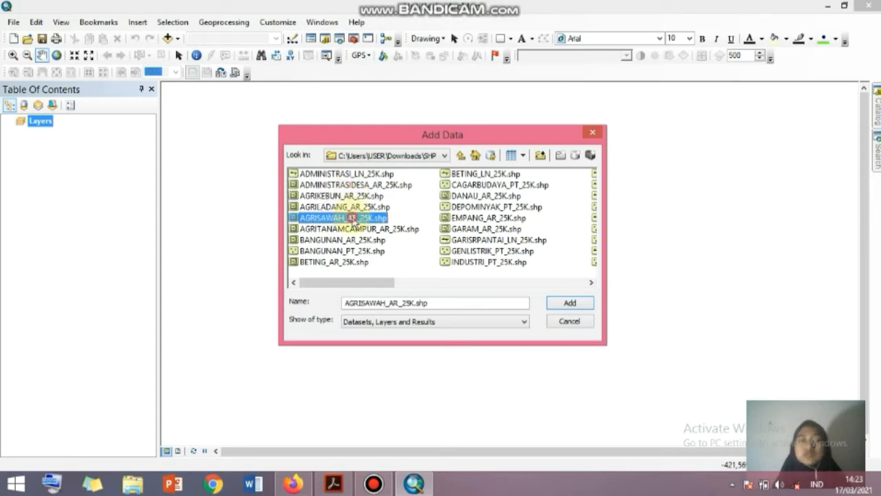
pyautogui.click(369, 175)
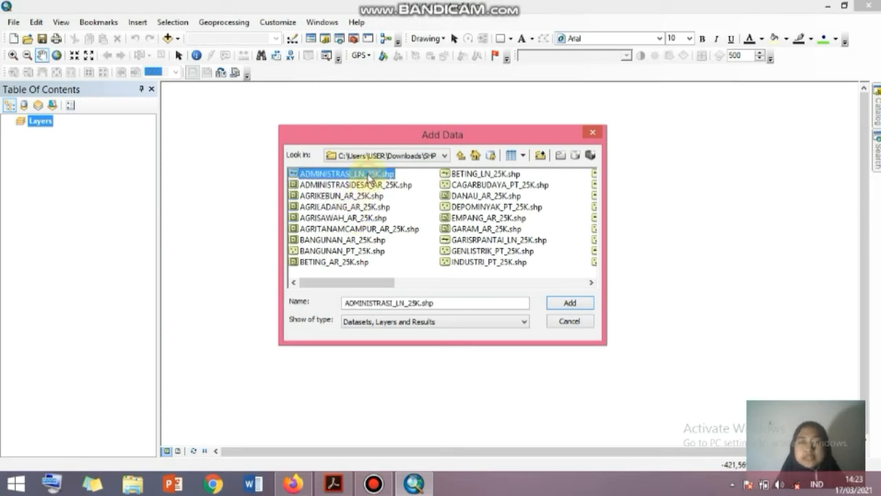
pyautogui.click(367, 186)
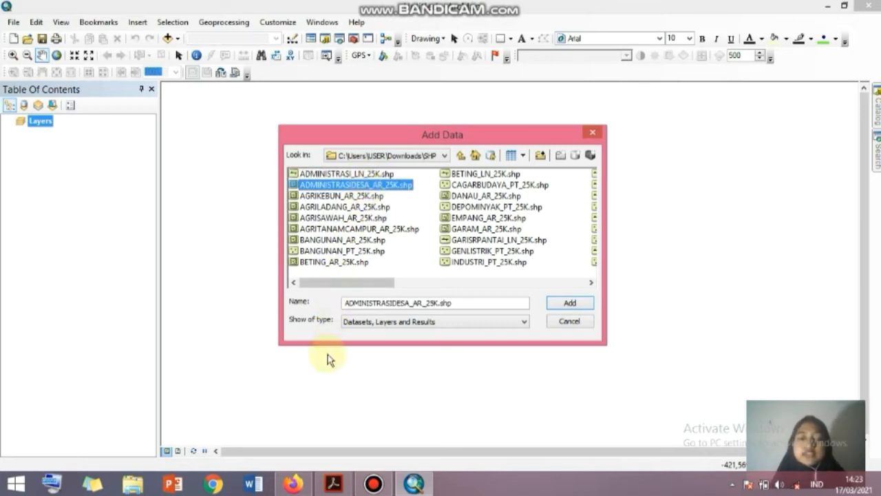
# Switch to Firefox and view the map download options on the Indonesia Geospatial Portal.
pyautogui.click(293, 484)
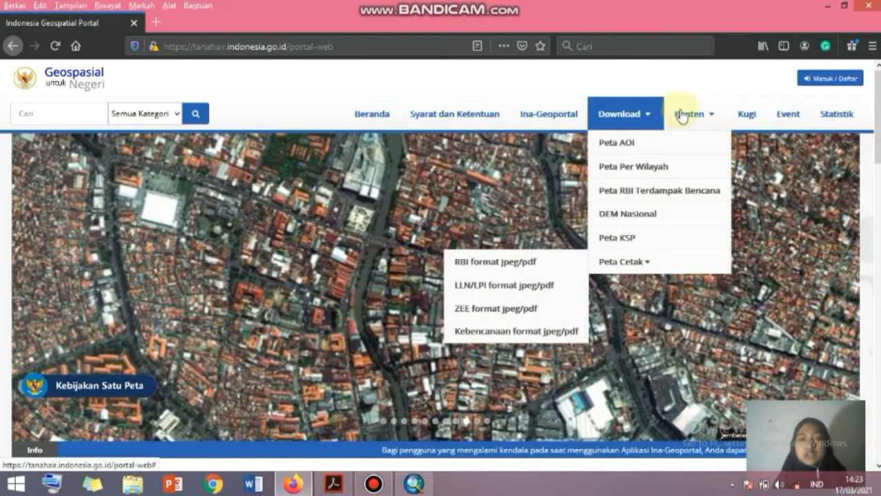
pyautogui.moveTo(685, 117)
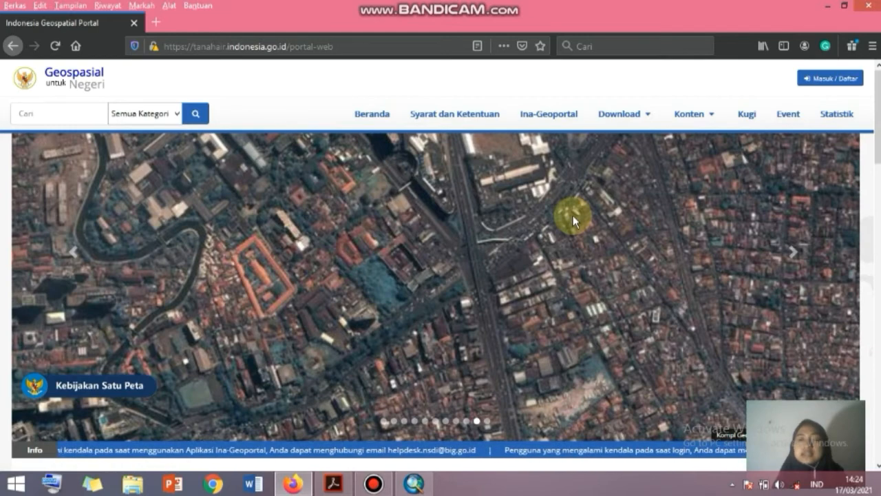
pyautogui.moveTo(626, 118)
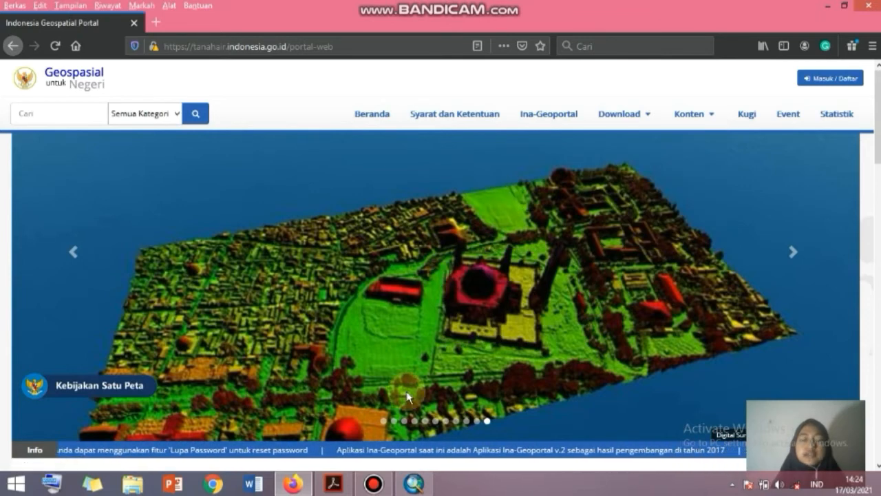
# Return to ArcMap and add the selected ADMINISTRASIDESA_AR_25K.shp to the map.
pyautogui.click(412, 484)
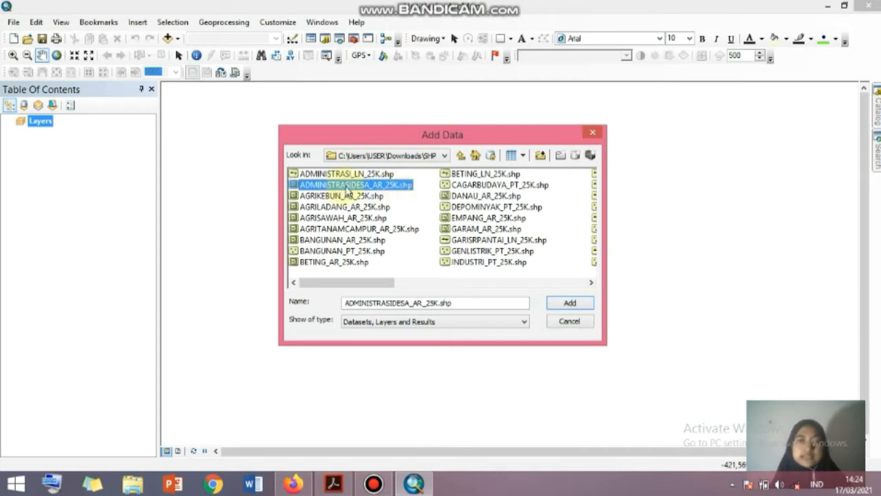
pyautogui.click(574, 304)
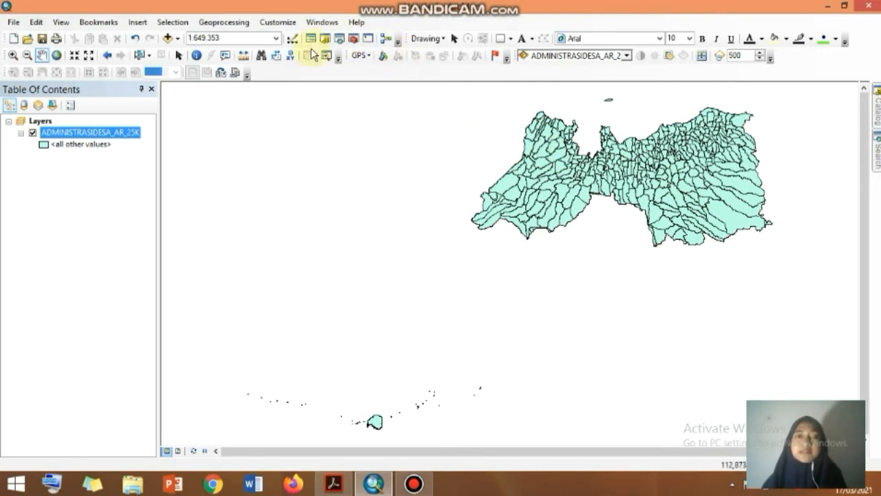
# Zoom in on the northern part of the main landmass, zoom out by a box, and restore the full extent.
pyautogui.click(13, 57)
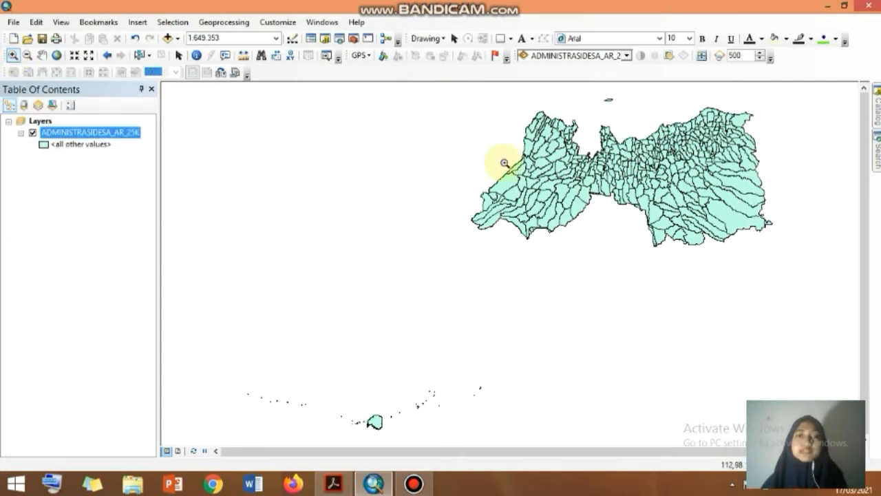
pyautogui.moveTo(510, 123); pyautogui.dragTo(686, 232)
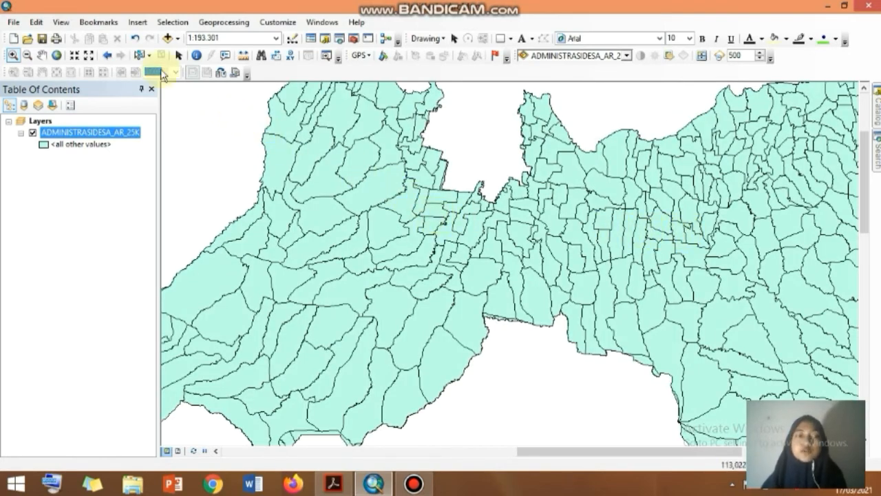
pyautogui.click(28, 58)
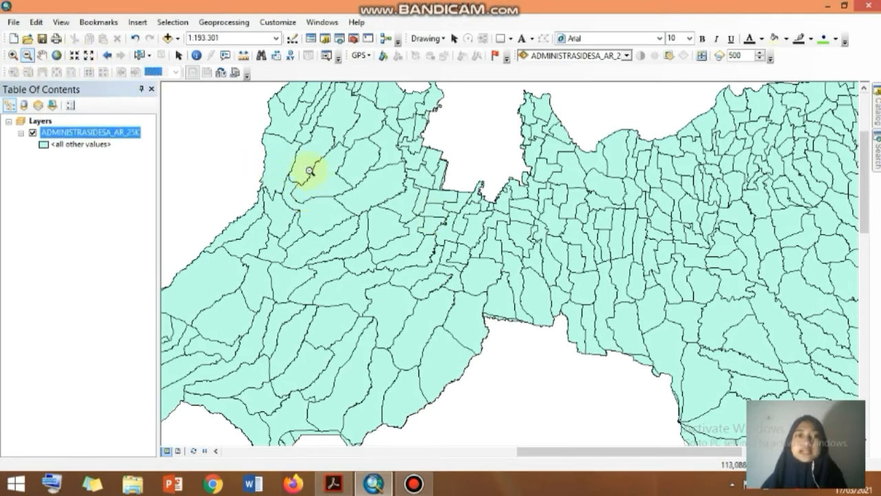
pyautogui.moveTo(306, 135); pyautogui.dragTo(741, 380)
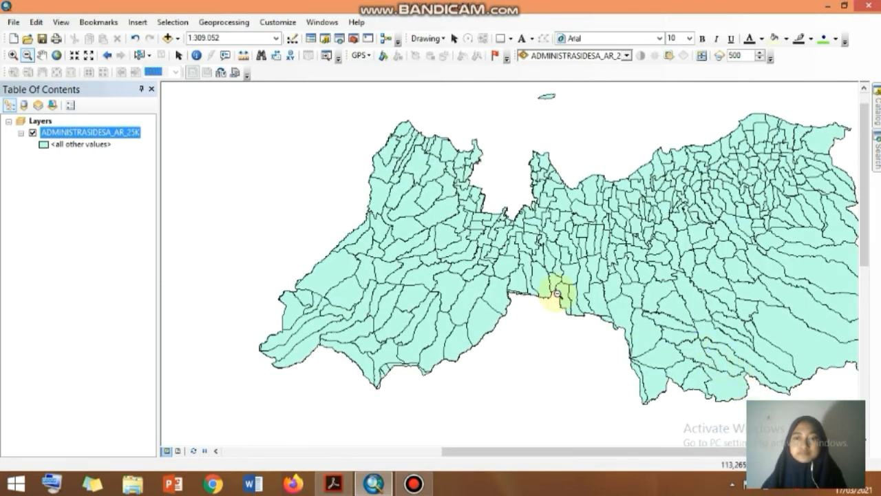
pyautogui.click(58, 56)
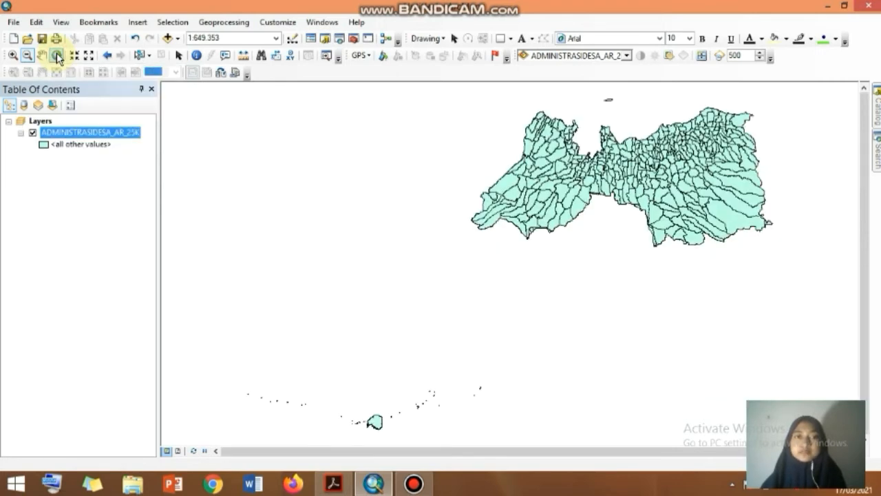
# Identify a village polygon in the western part of the main landmass, review its attributes, and close the results.
pyautogui.click(196, 57)
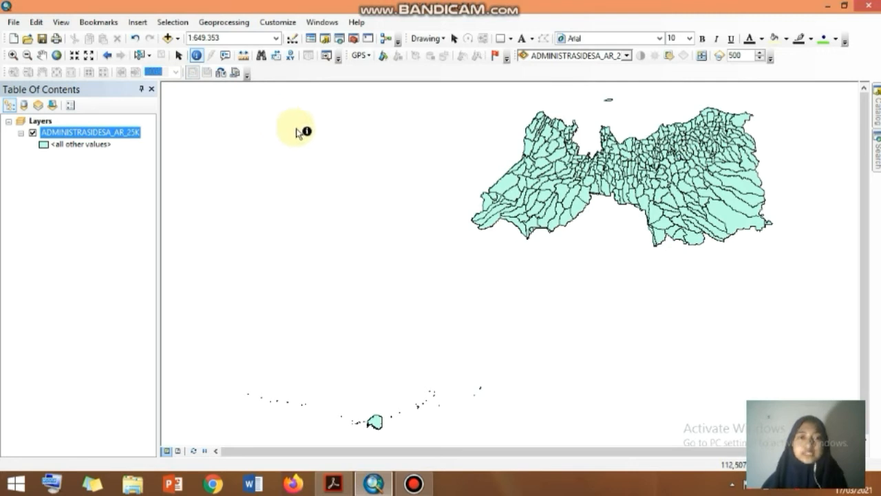
pyautogui.click(510, 183)
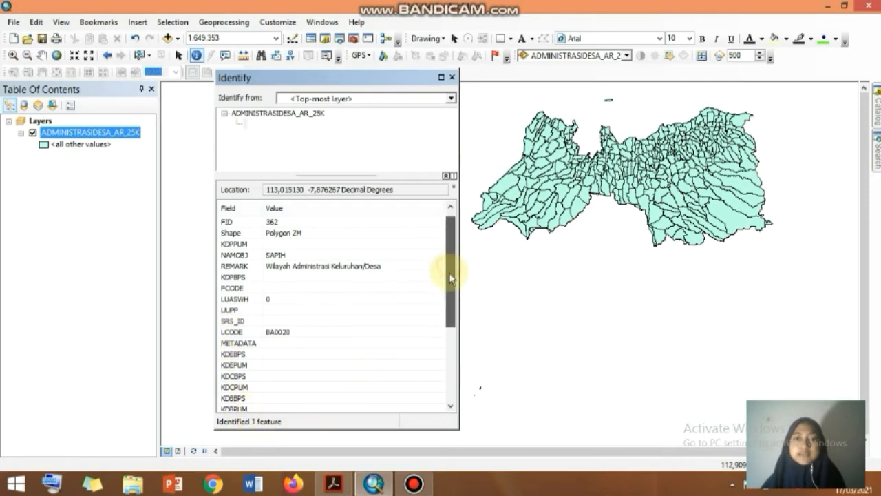
pyautogui.moveTo(449, 272); pyautogui.dragTo(448, 216)
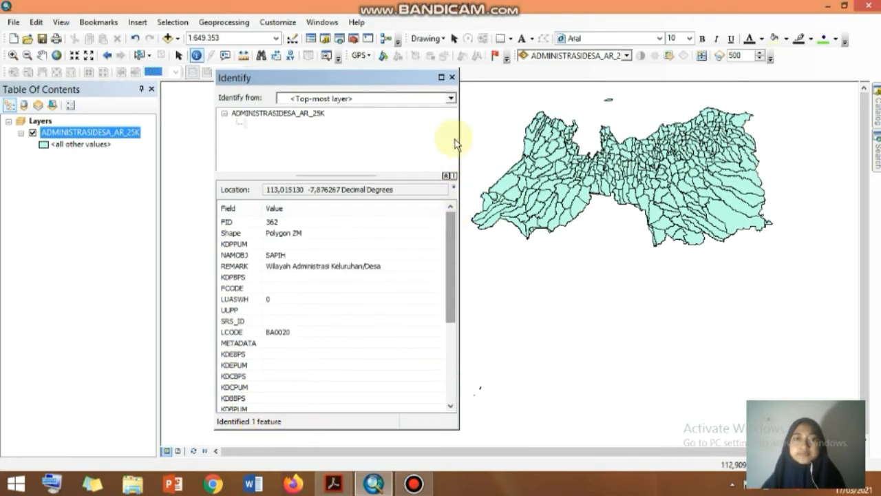
pyautogui.click(452, 78)
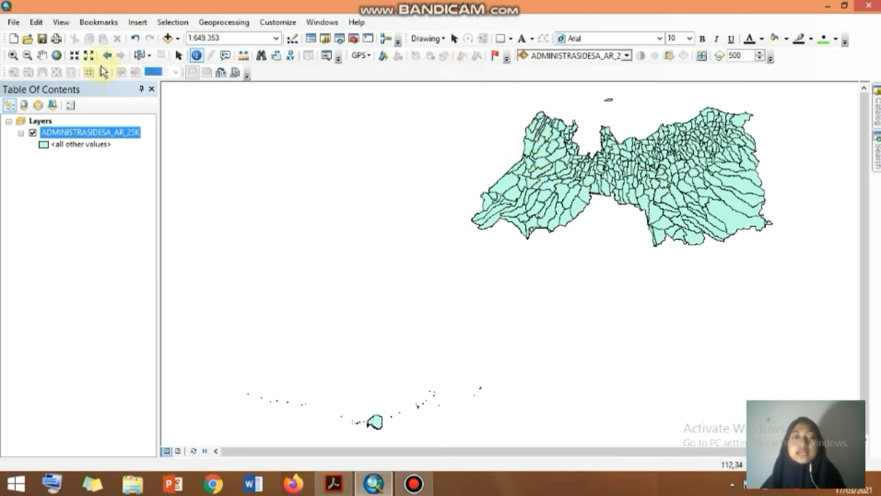
# Change the fill symbol of the ADMINISTRASIDESA_AR_25K layer to Rose.
pyautogui.click(42, 55)
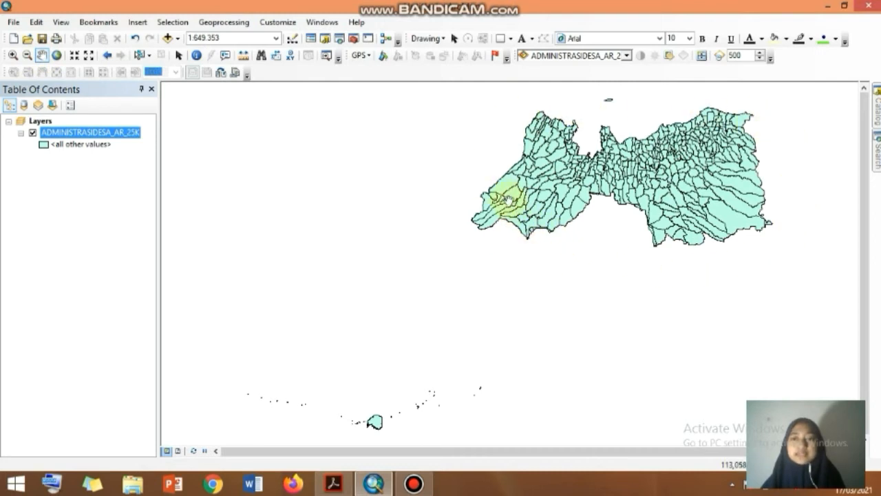
pyautogui.click(42, 142)
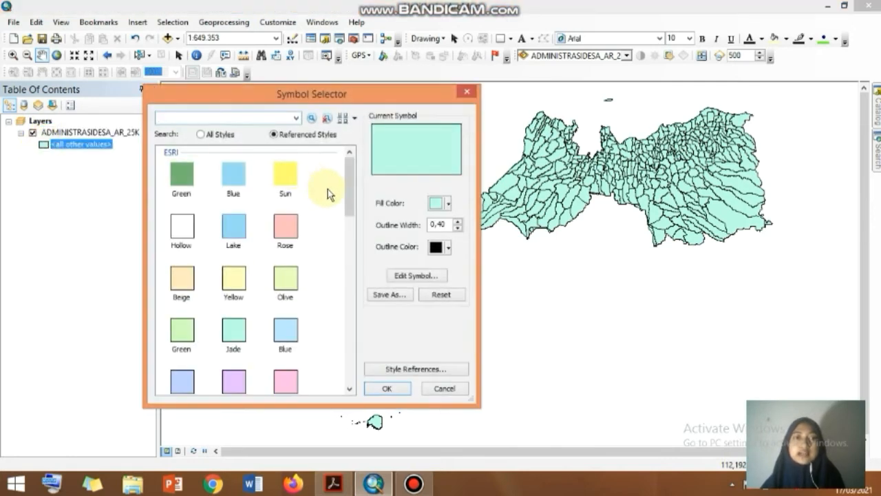
pyautogui.scroll(-1, 351, 198)
pyautogui.scroll(1, 351, 198)
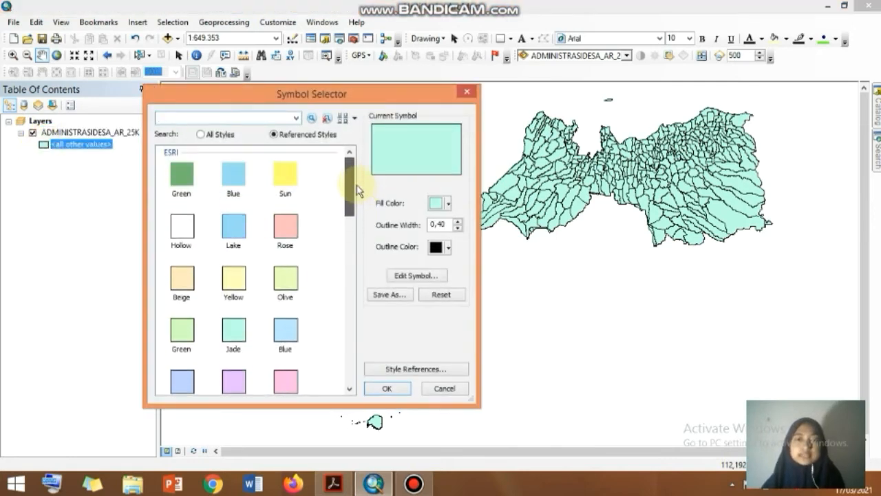
pyautogui.click(286, 228)
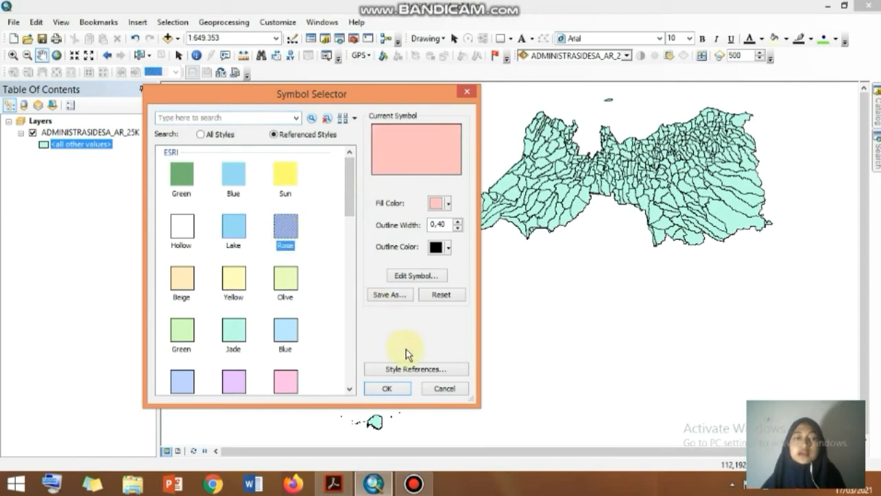
pyautogui.click(387, 389)
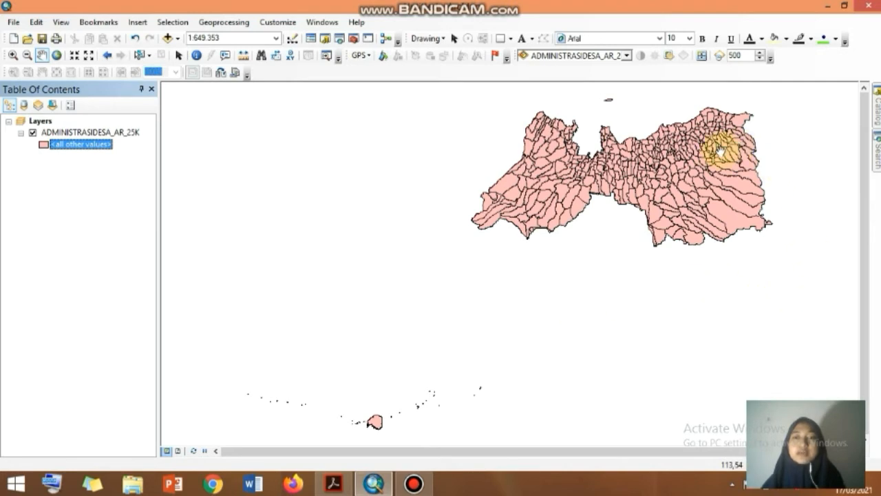
# Open the attribute table of ADMINISTRASIDESA_AR_25K and examine the village names in the NAMOBJ column.
pyautogui.moveTo(698, 144); pyautogui.dragTo(639, 181)
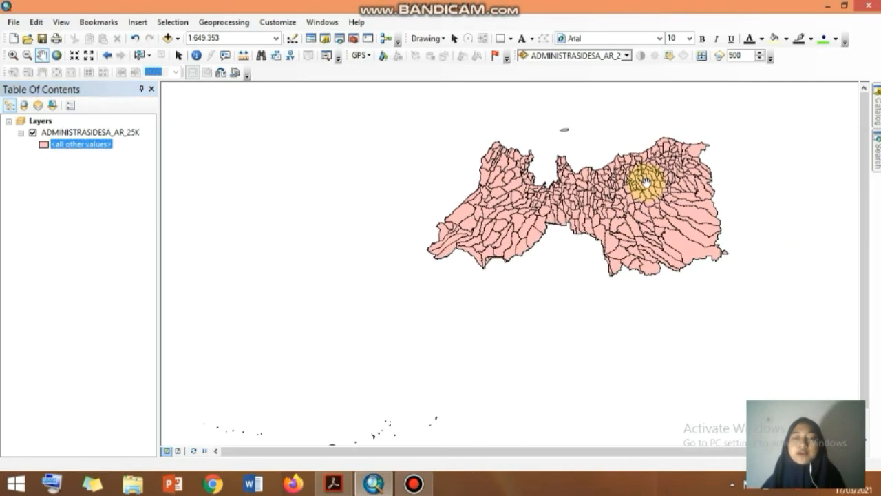
pyautogui.click(73, 56)
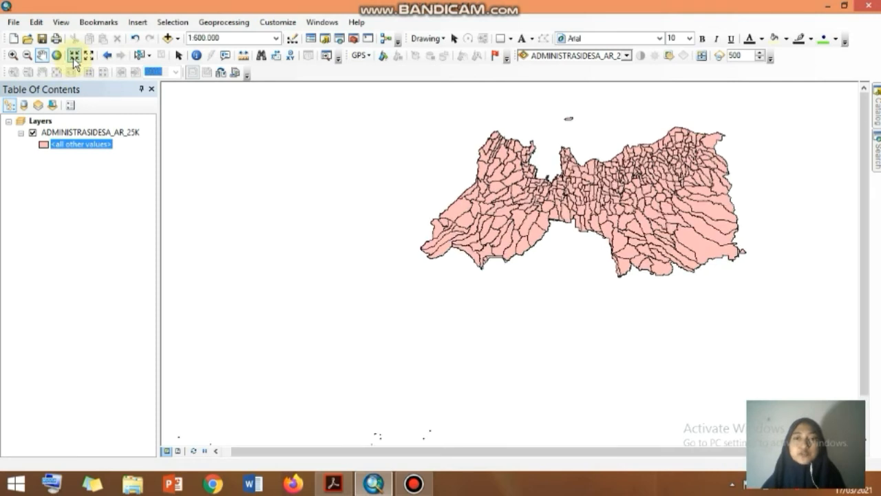
pyautogui.rightClick(82, 133)
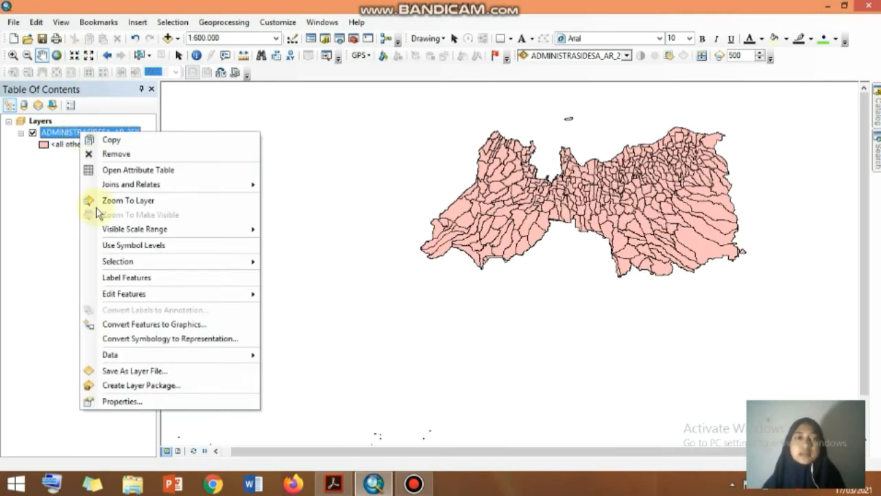
pyautogui.click(212, 172)
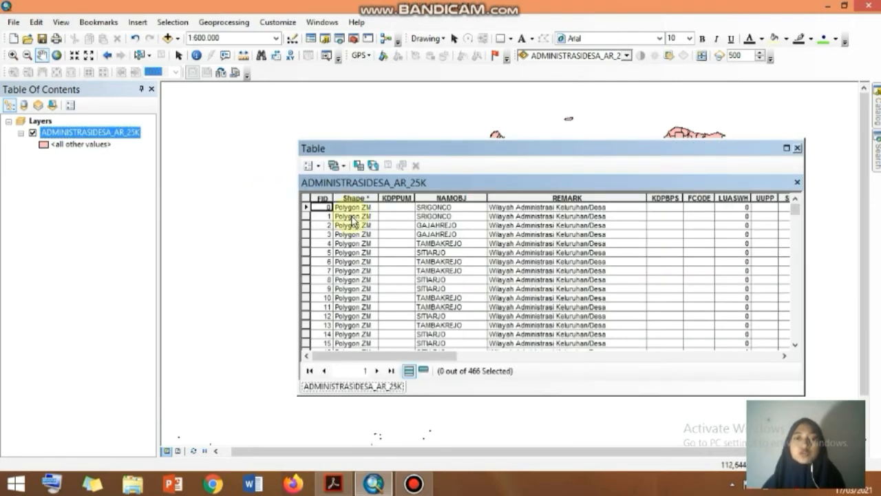
pyautogui.click(458, 198)
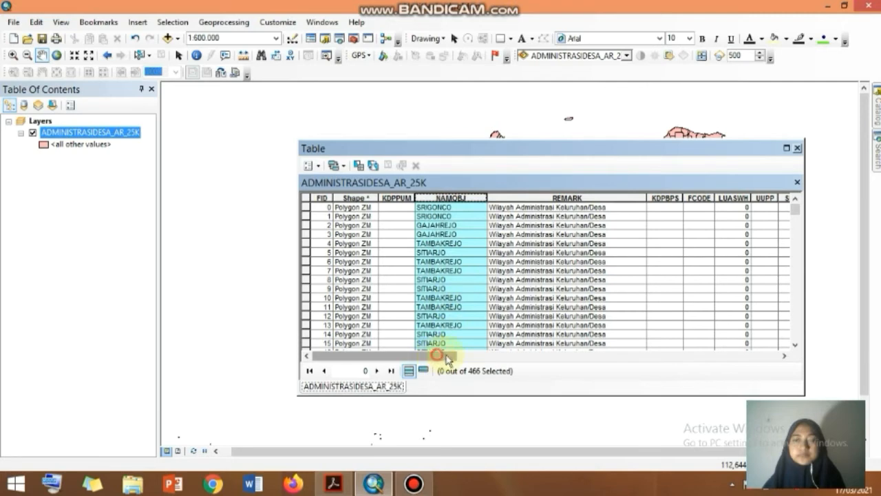
pyautogui.moveTo(423, 356)
pyautogui.mouseDown()
pyautogui.moveTo(488, 358)
pyautogui.moveTo(420, 358)
pyautogui.mouseUp()
pyautogui.click(441, 281)
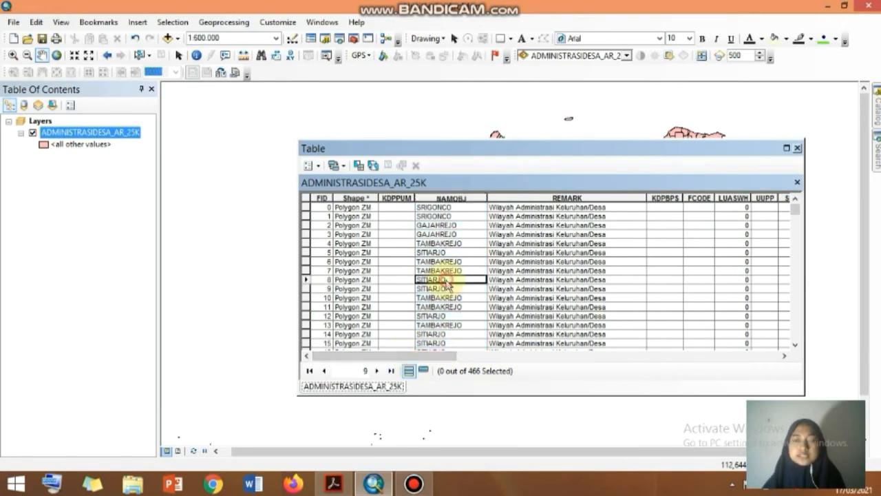
pyautogui.click(450, 198)
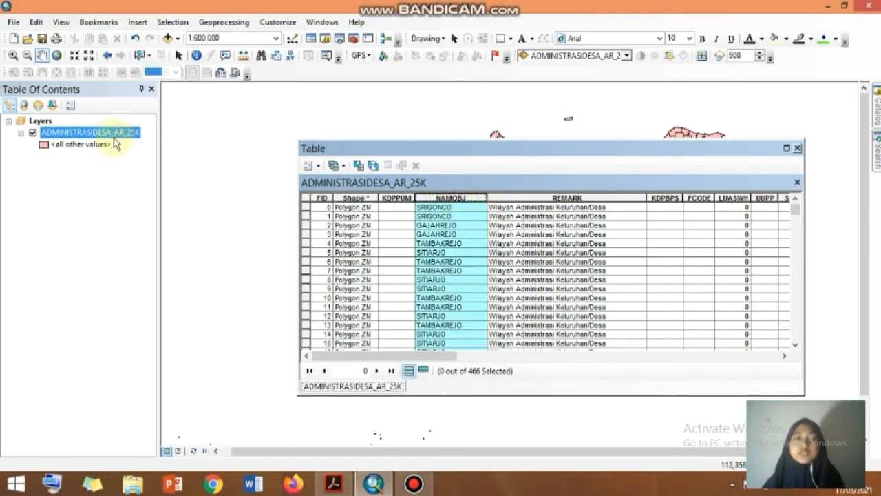
# Categorize the ADMINISTRASIDESA_AR_25K layer by unique values of the NAMOBJ field and add all values.
pyautogui.rightClick(114, 133)
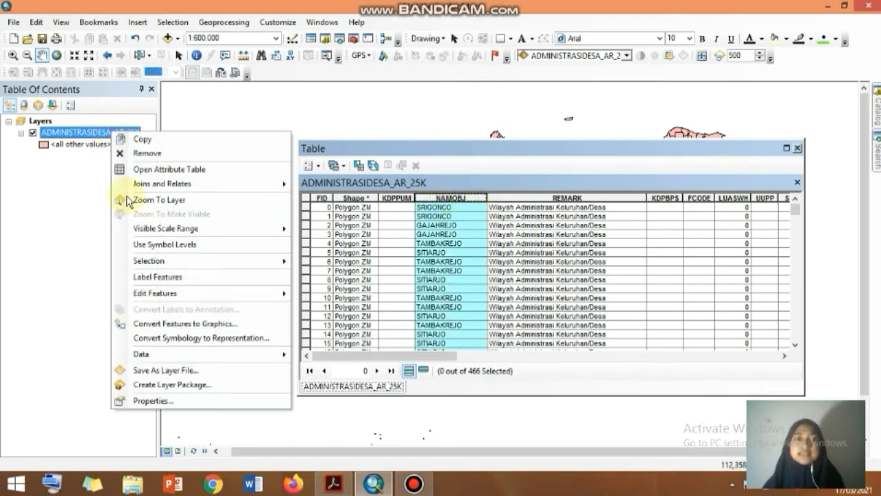
pyautogui.click(163, 401)
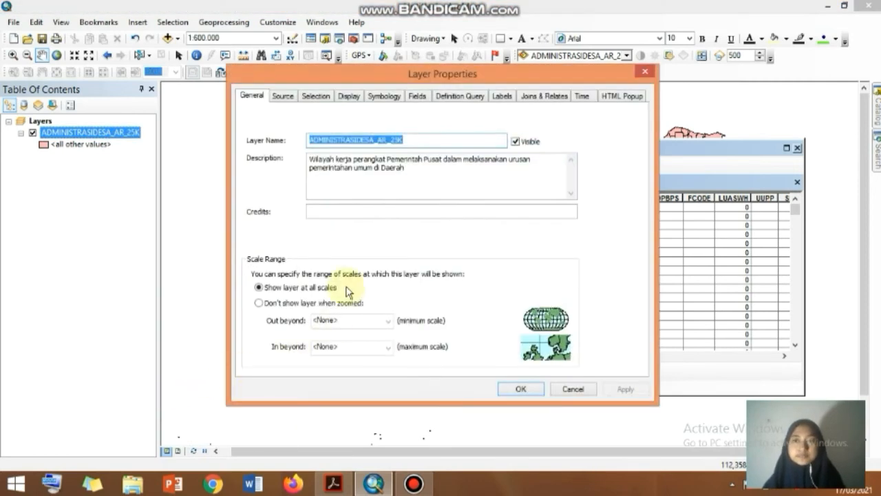
pyautogui.click(384, 96)
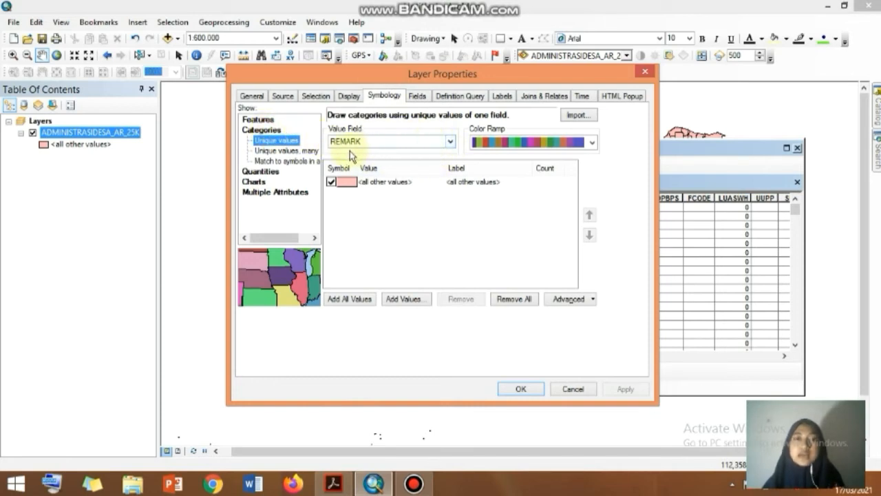
pyautogui.click(451, 143)
pyautogui.moveTo(453, 195); pyautogui.dragTo(452, 168)
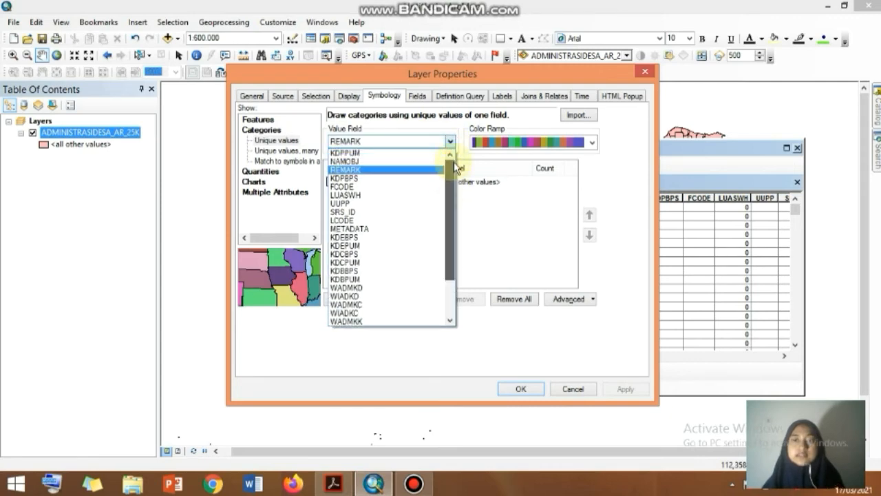
pyautogui.click(338, 162)
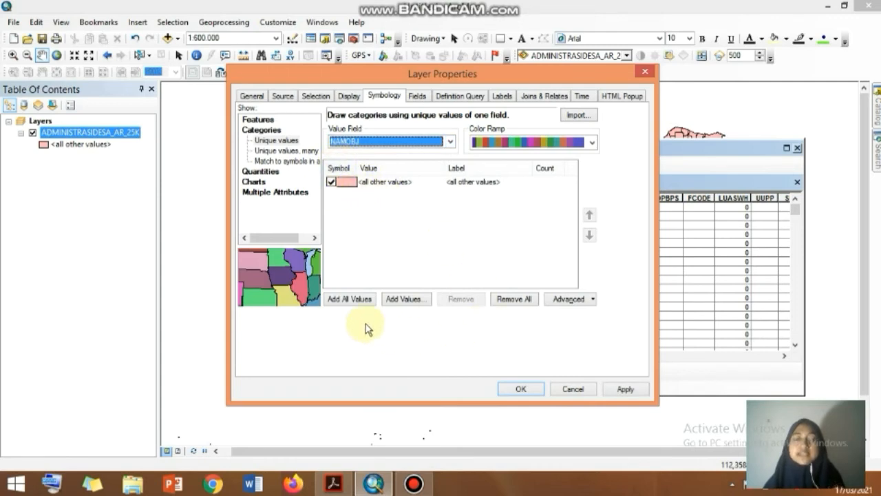
pyautogui.click(351, 301)
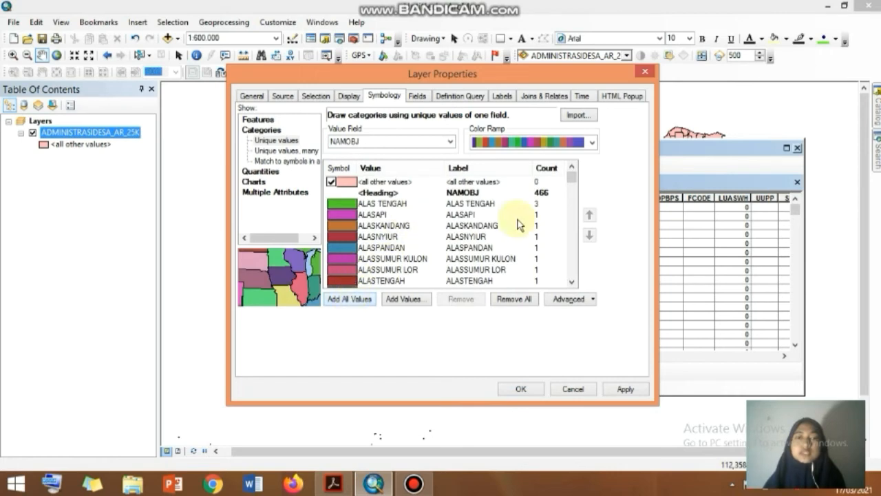
pyautogui.moveTo(574, 180)
pyautogui.mouseDown()
pyautogui.moveTo(590, 237)
pyautogui.moveTo(572, 266)
pyautogui.moveTo(570, 172)
pyautogui.mouseUp()
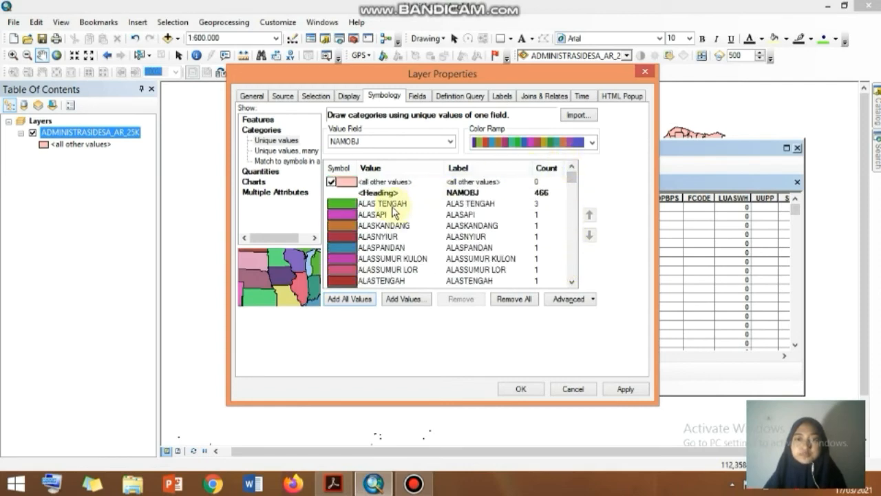
# Recolour the ALAS TENGAH category with the first multicolour ramp, apply the symbology, and close the attribute table.
pyautogui.doubleClick(349, 208)
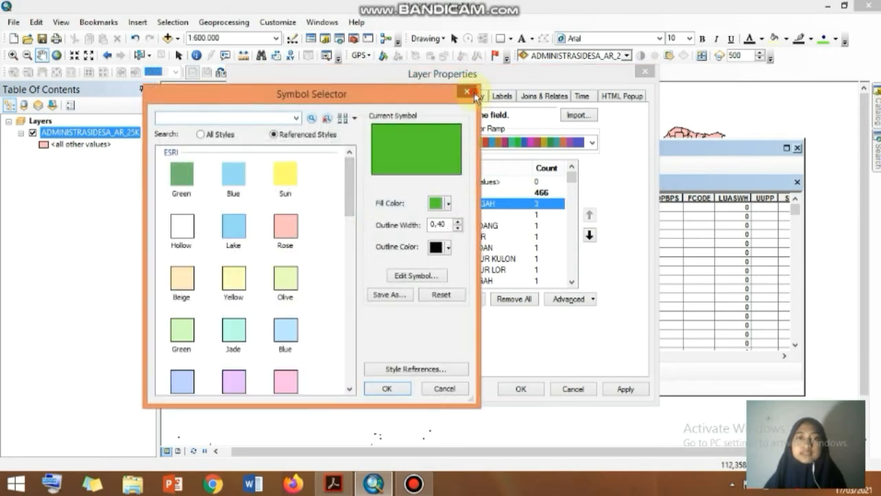
pyautogui.click(467, 93)
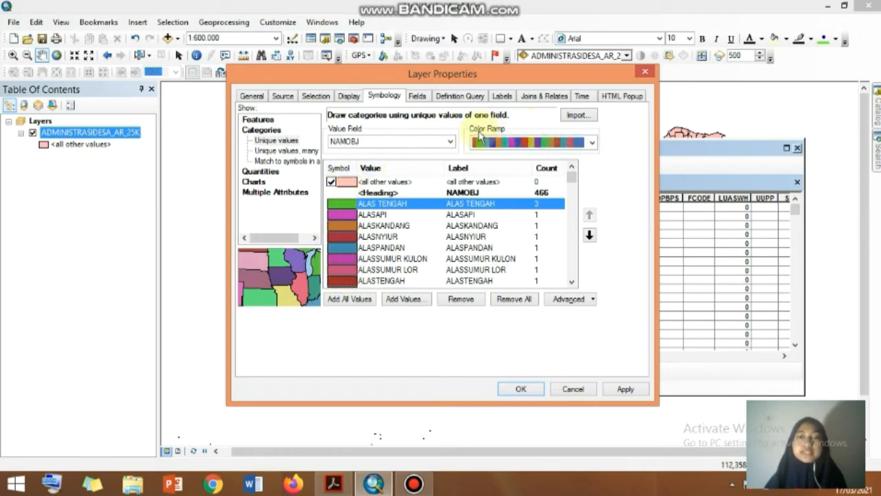
pyautogui.click(590, 143)
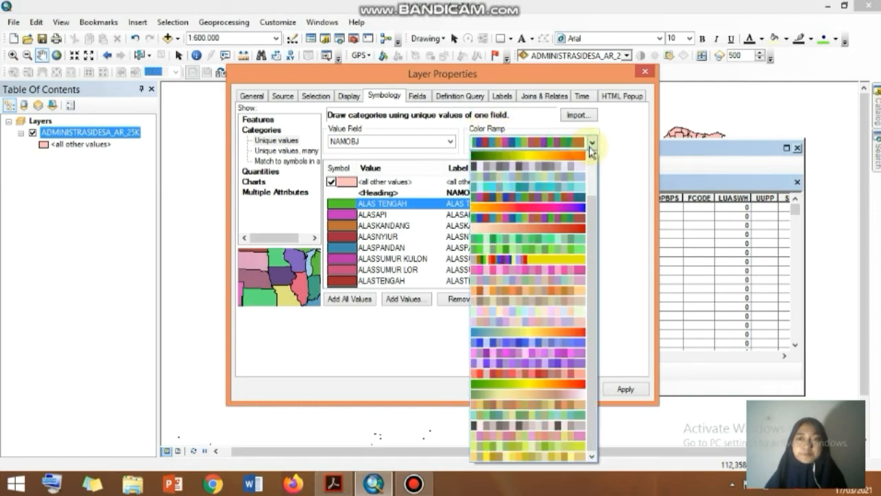
pyautogui.moveTo(590, 211); pyautogui.dragTo(598, 166)
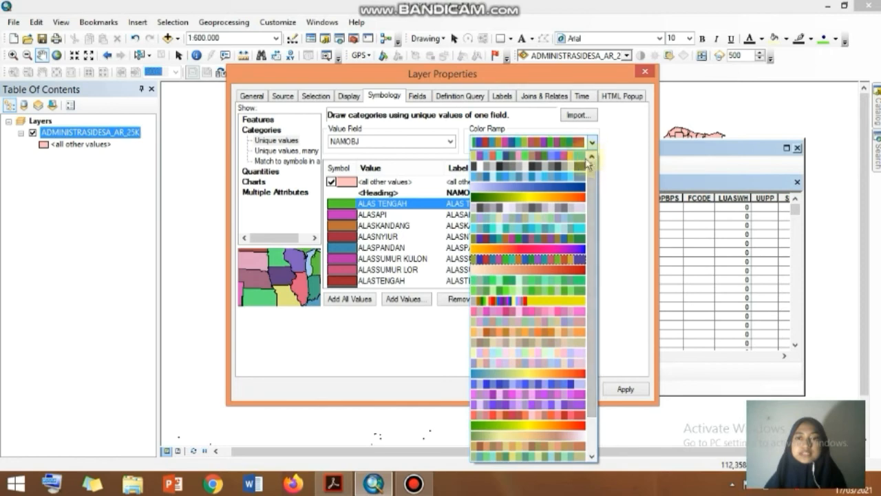
pyautogui.click(573, 152)
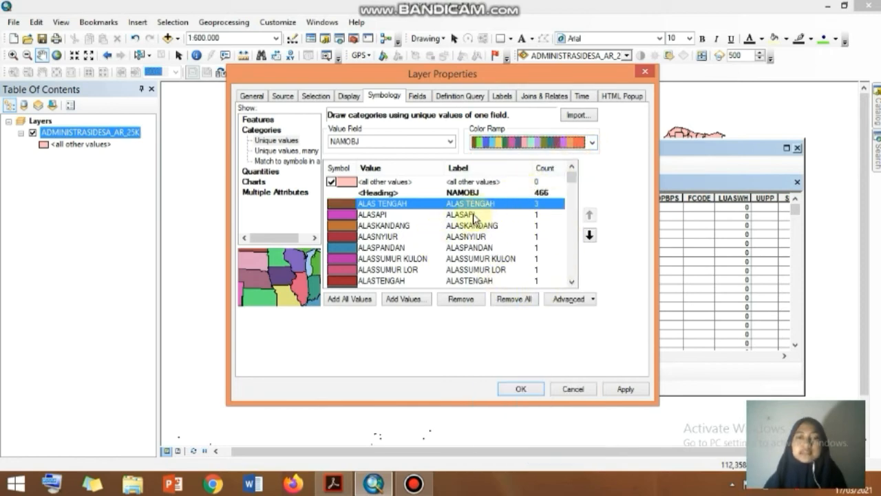
pyautogui.click(623, 389)
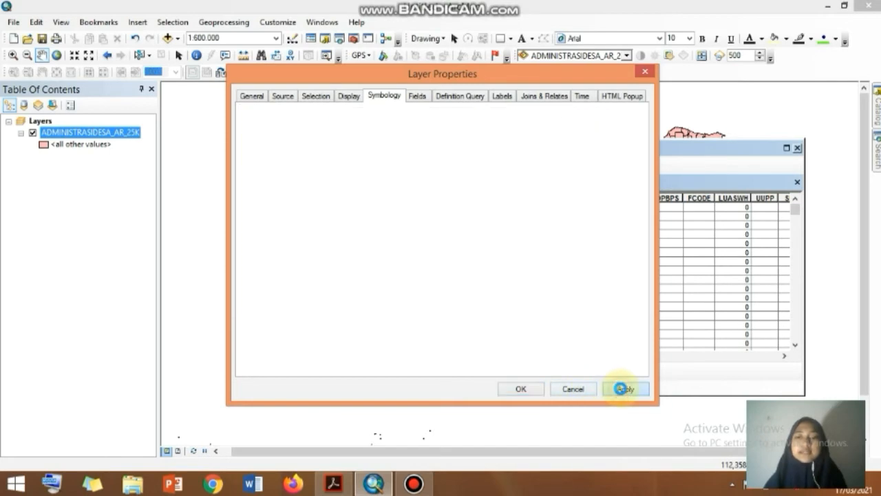
pyautogui.click(522, 390)
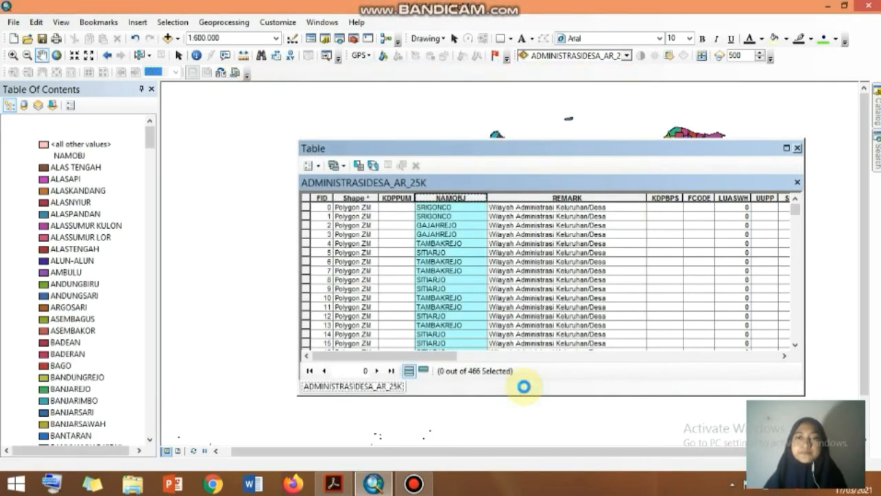
pyautogui.click(798, 149)
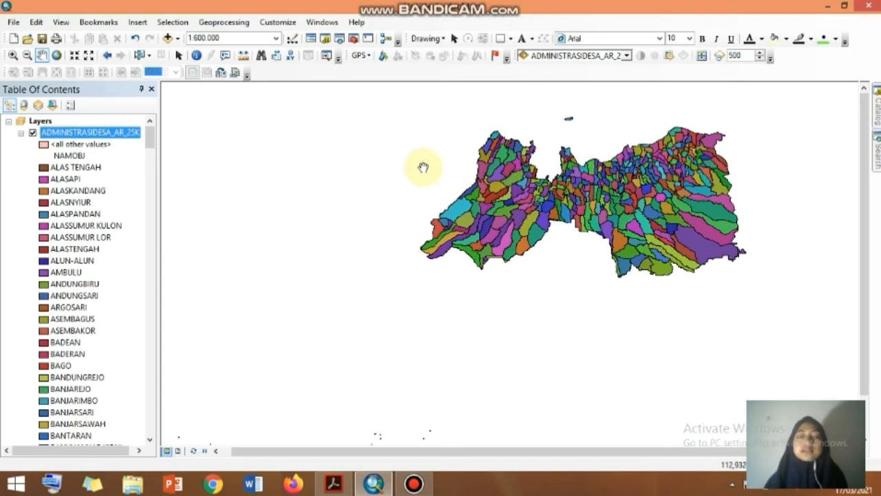
pyautogui.moveTo(422, 167); pyautogui.dragTo(371, 172)
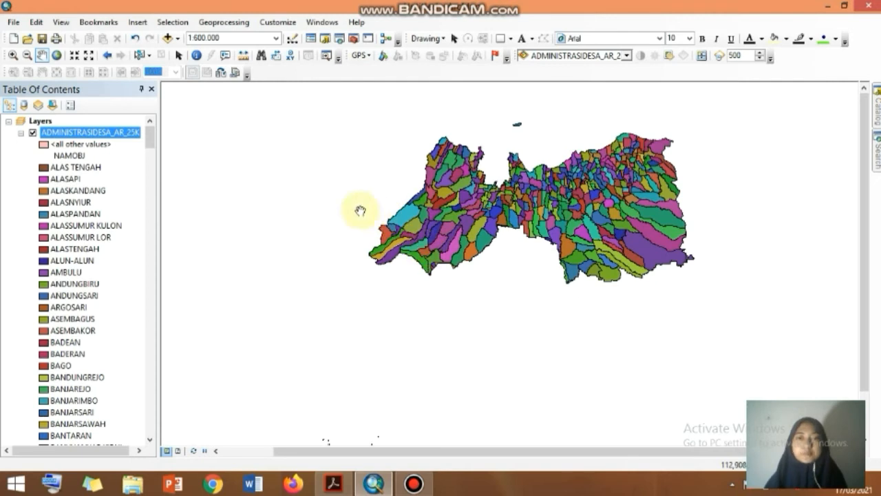
# Set NAMOBJ as the label field in the ADMINISTRASIDESA_AR_25K label properties, keeping the text in Arial size 5.
pyautogui.rightClick(88, 134)
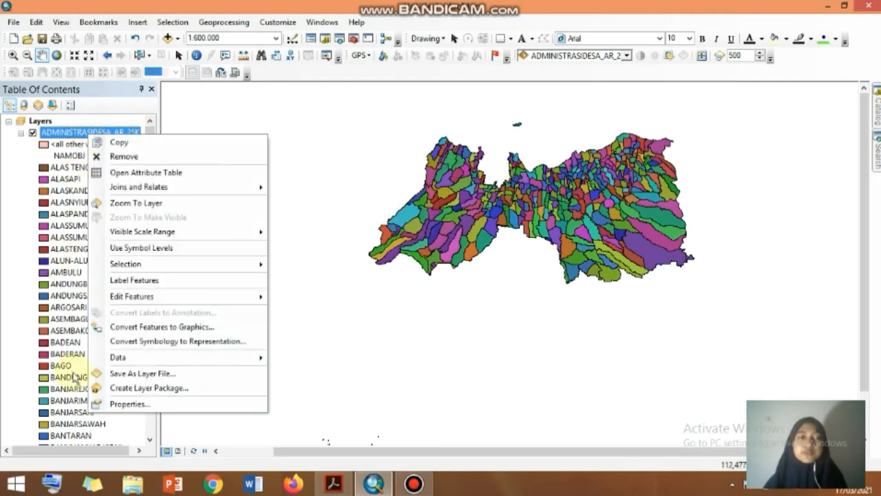
pyautogui.click(101, 403)
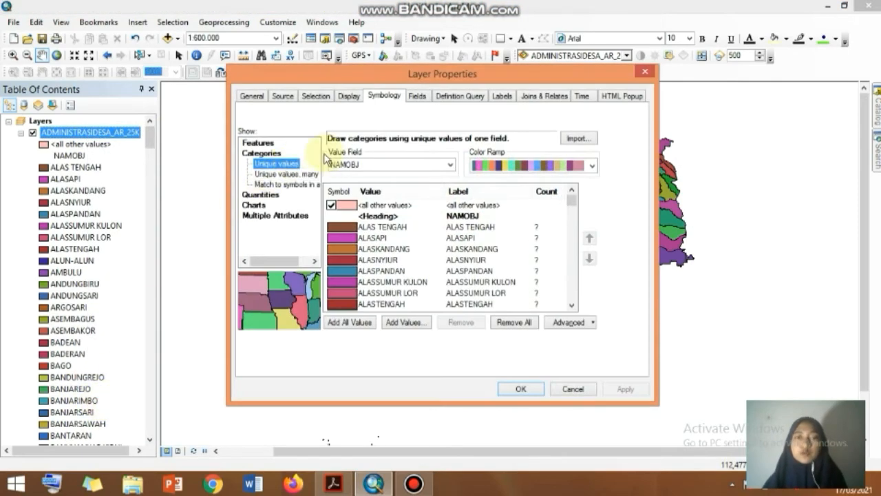
pyautogui.click(500, 98)
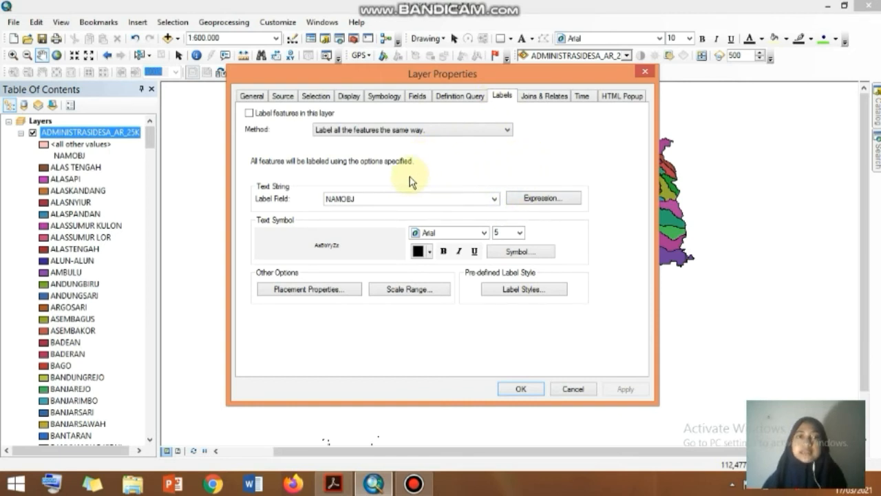
pyautogui.click(485, 234)
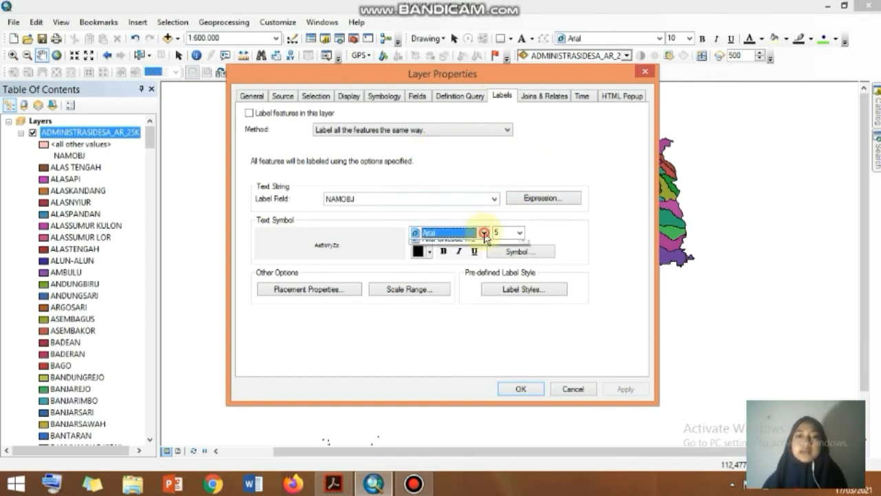
pyautogui.click(521, 236)
pyautogui.click(521, 234)
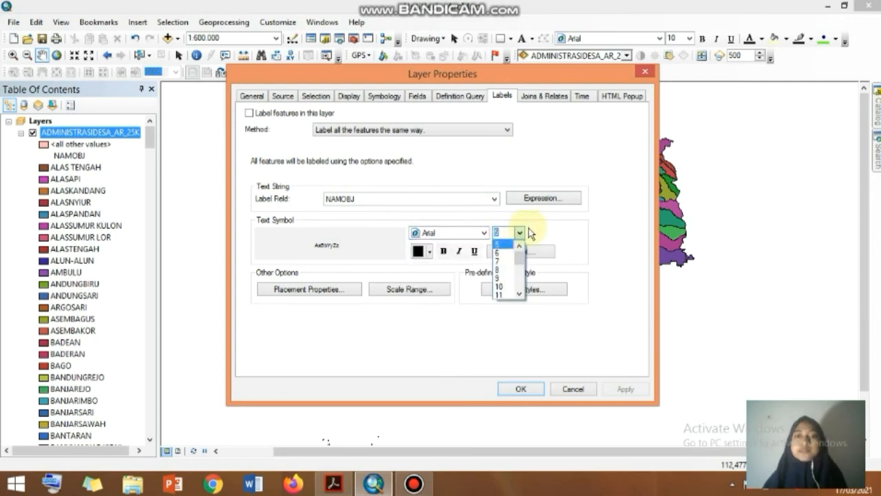
pyautogui.click(549, 228)
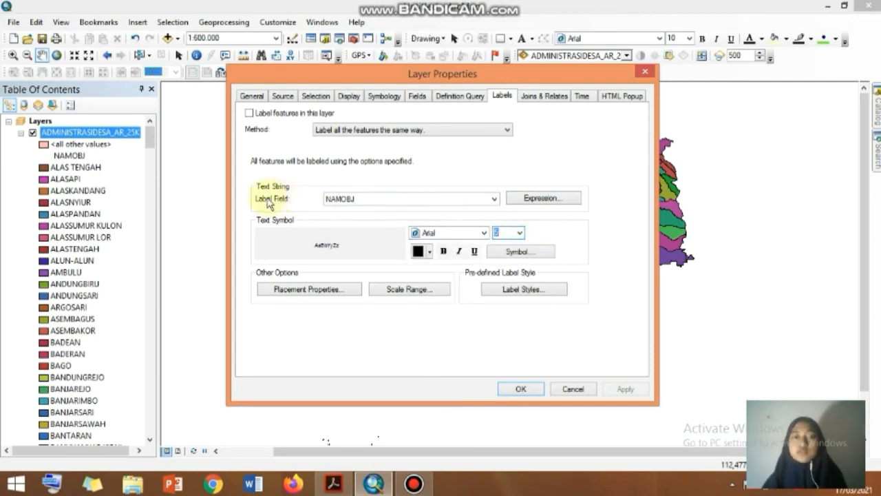
pyautogui.click(436, 204)
pyautogui.click(383, 211)
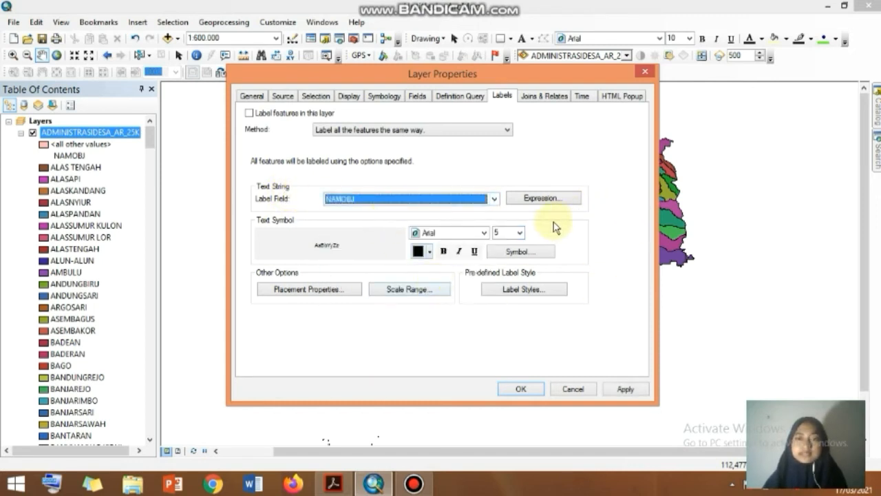
# Turn on feature labels for the ADMINISTRASIDESA_AR_25K layer and apply them to the map.
pyautogui.click(250, 114)
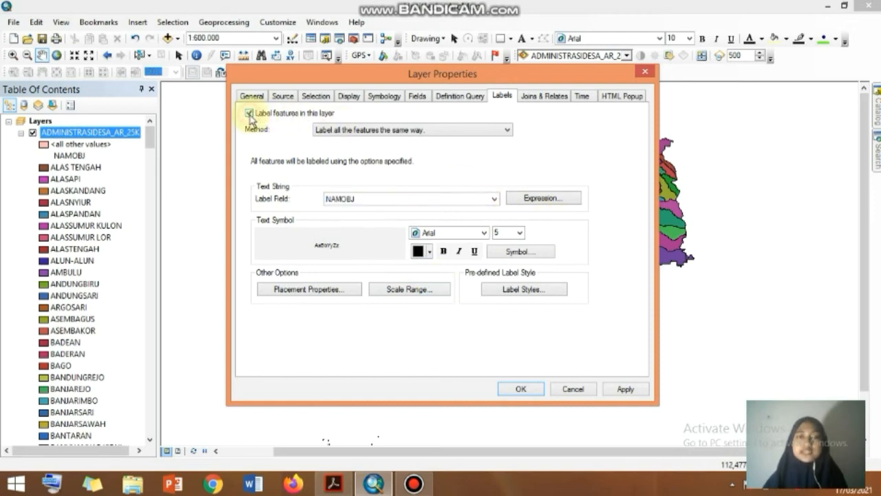
pyautogui.click(628, 390)
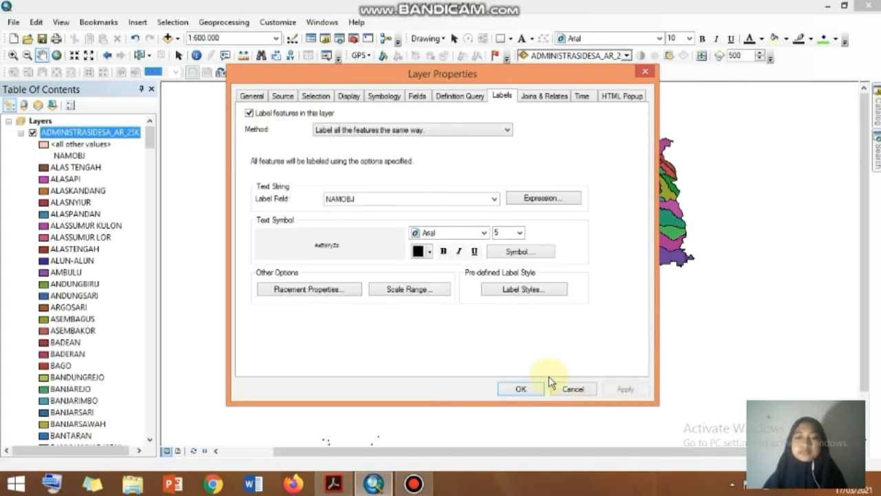
pyautogui.click(521, 389)
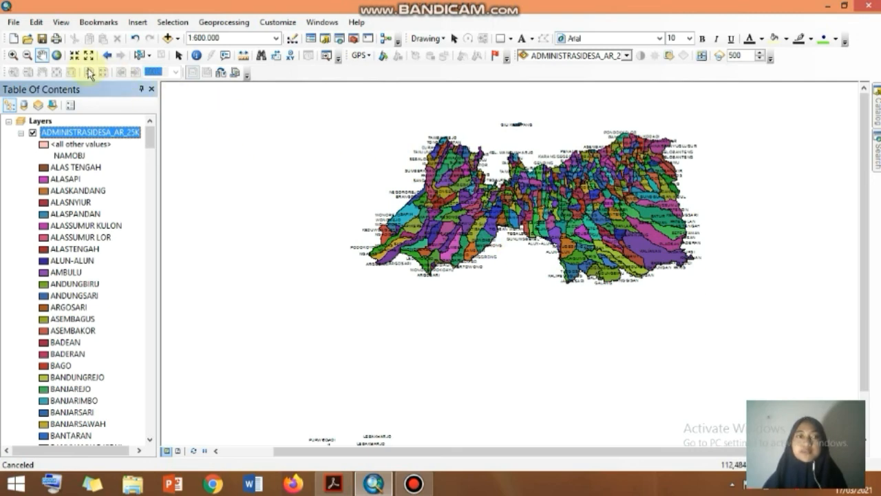
pyautogui.click(73, 55)
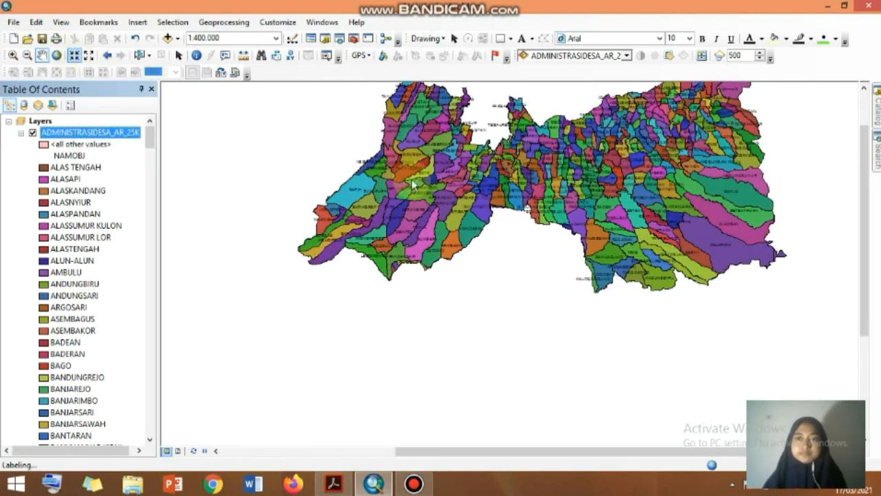
pyautogui.moveTo(406, 163); pyautogui.dragTo(401, 246)
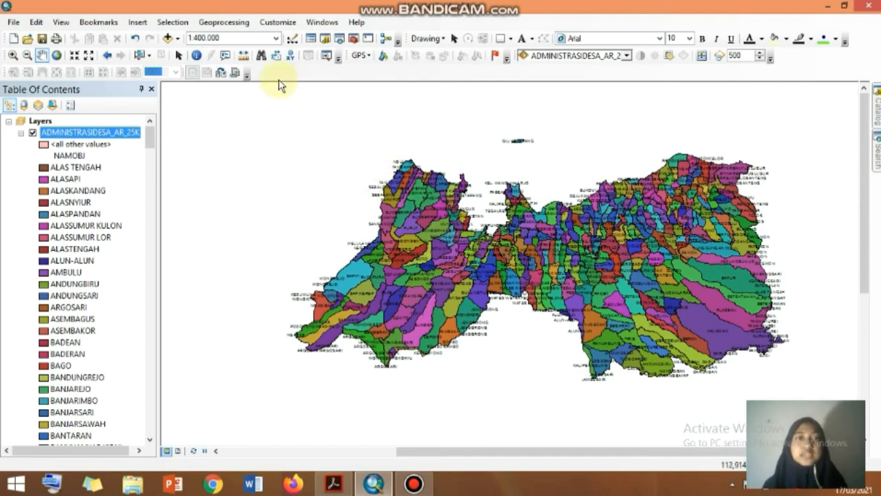
# Add the SUNGAI_LN_25K.shp river line shapefile from the SHP folder to the map.
pyautogui.click(177, 40)
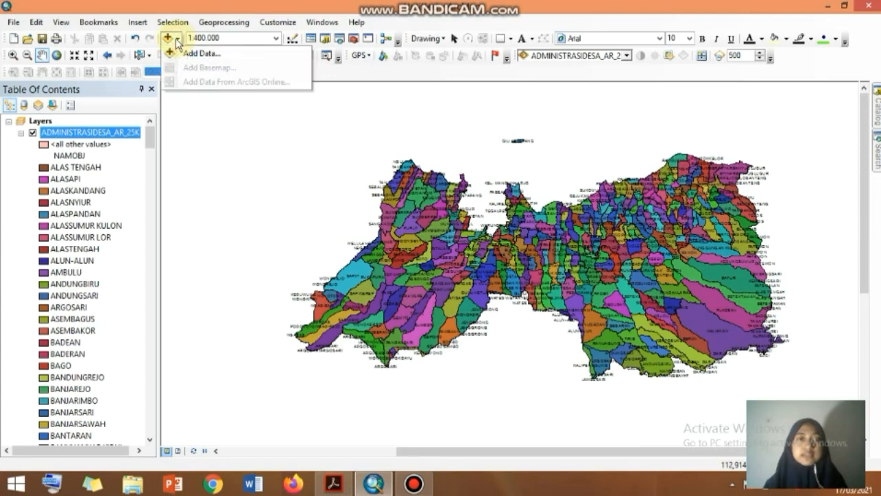
pyautogui.click(185, 53)
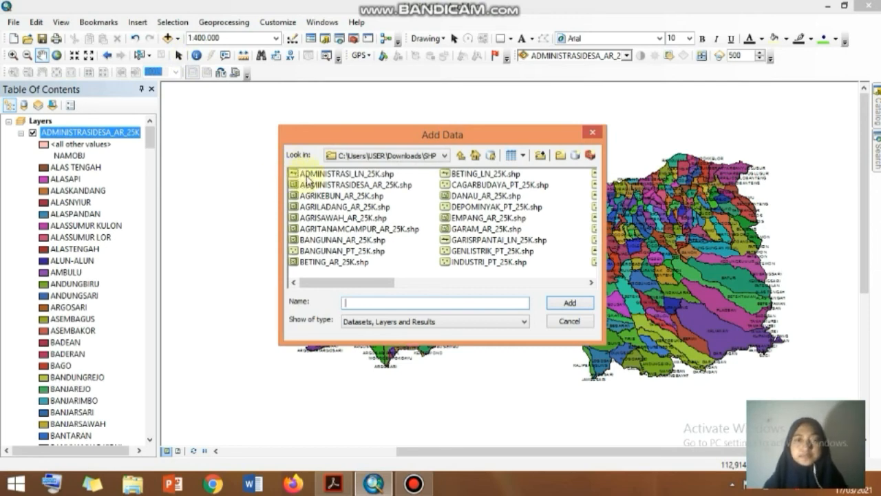
pyautogui.click(333, 283)
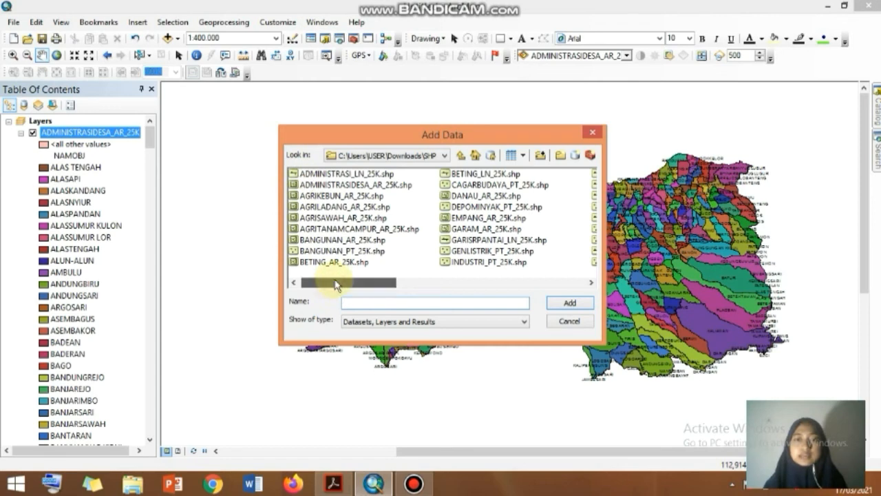
pyautogui.moveTo(333, 283); pyautogui.dragTo(529, 288)
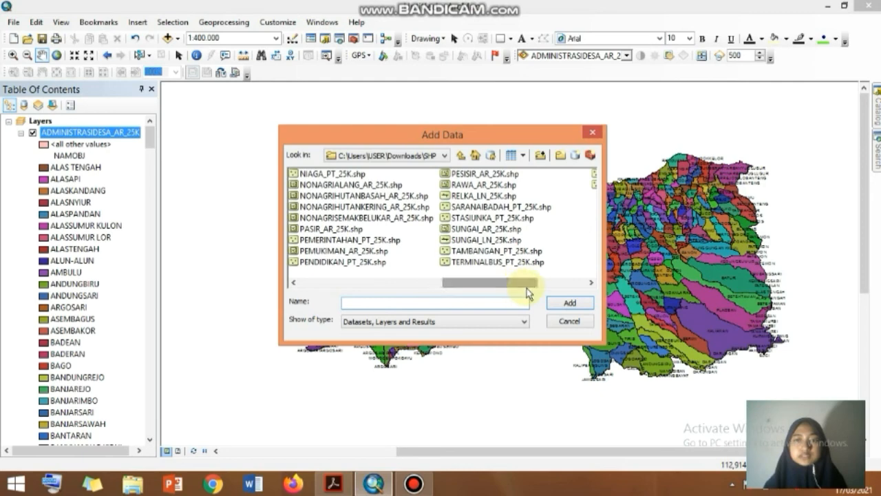
pyautogui.click(500, 242)
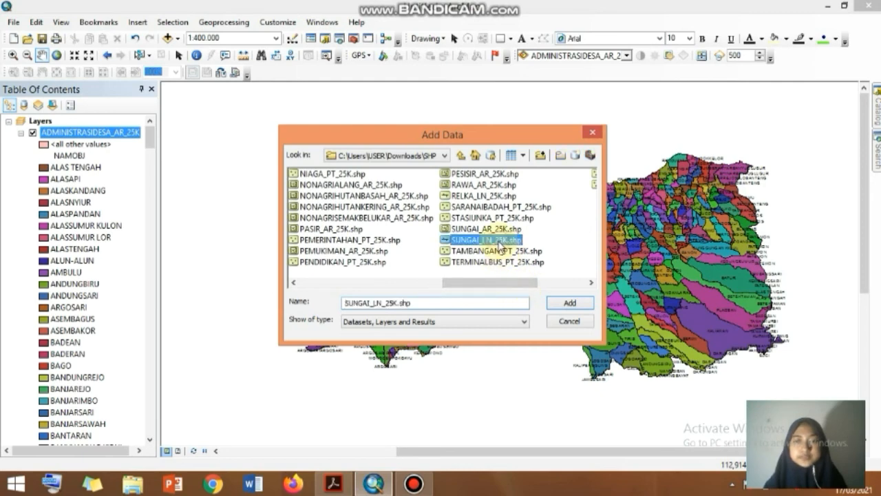
pyautogui.click(571, 304)
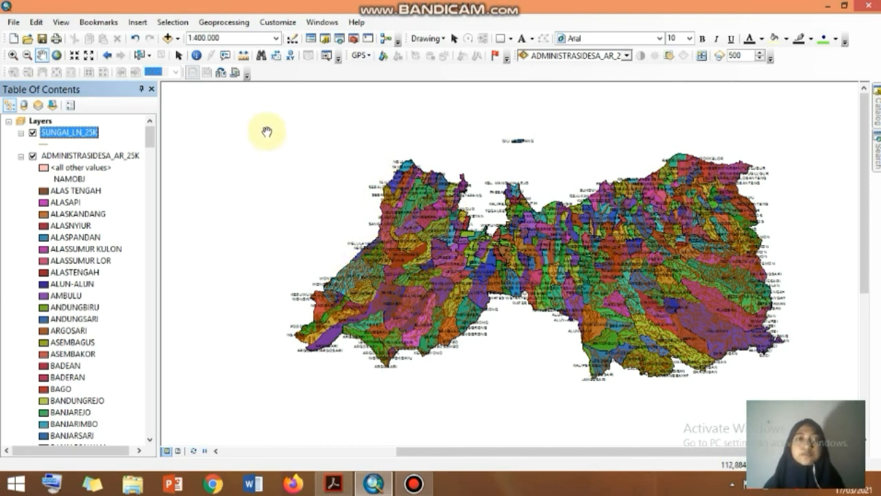
# Add the GENLISTRIK_PT_25K.shp point shapefile from the SHP folder to the map.
pyautogui.click(177, 40)
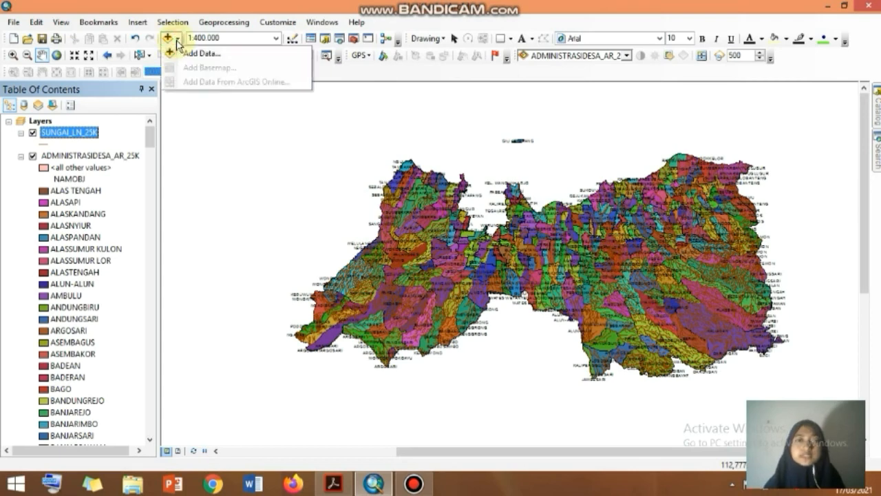
pyautogui.click(197, 53)
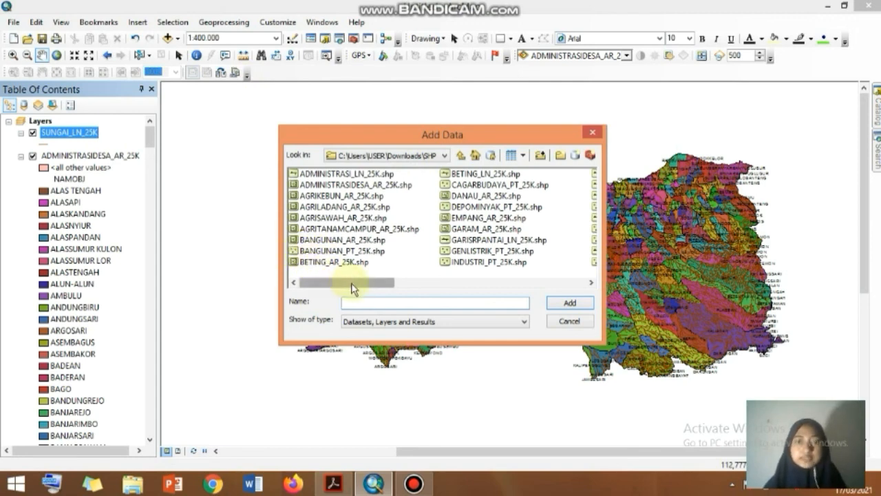
pyautogui.moveTo(352, 284); pyautogui.dragTo(372, 283)
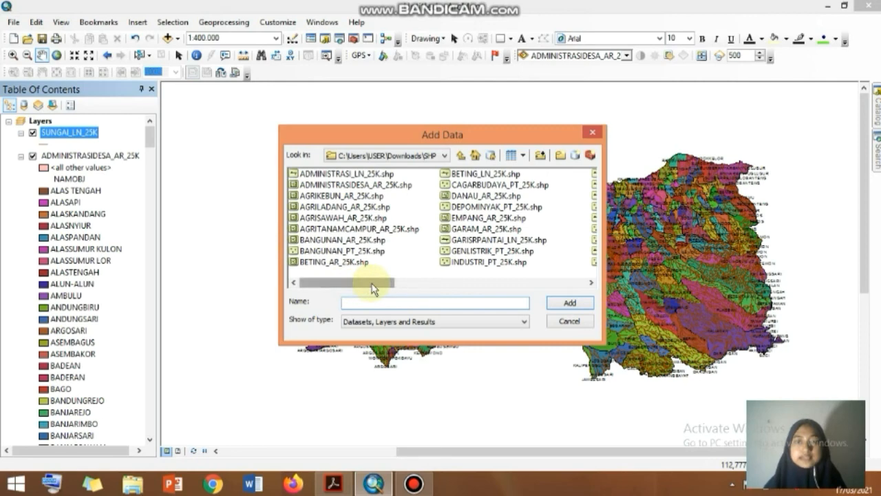
pyautogui.click(458, 252)
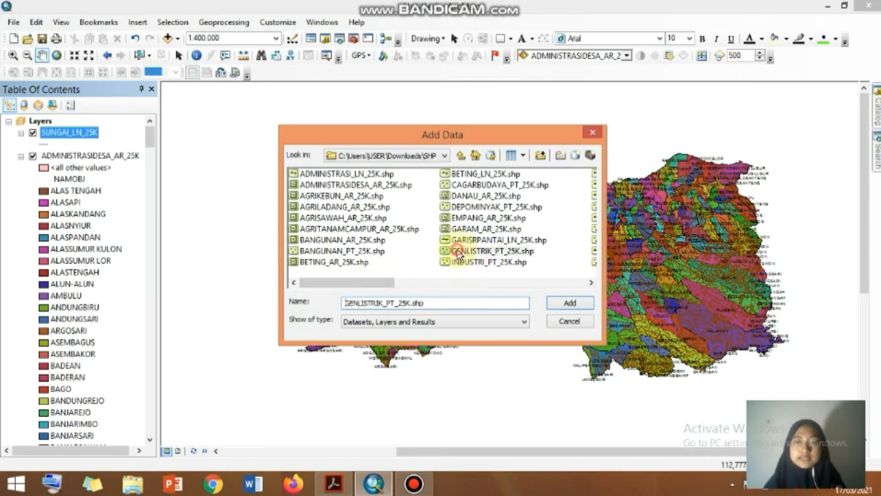
pyautogui.click(575, 309)
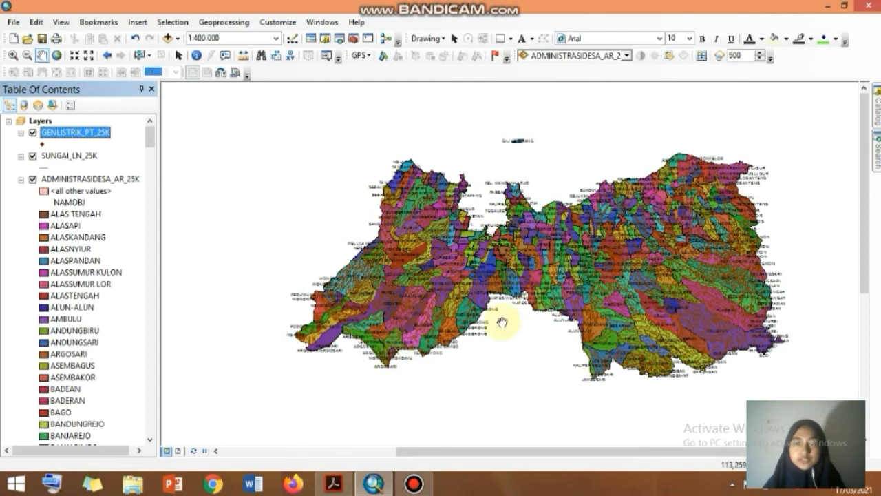
# Change the point symbol of the GENLISTRIK_PT_25K layer to the green Circle 2 marker.
pyautogui.click(43, 144)
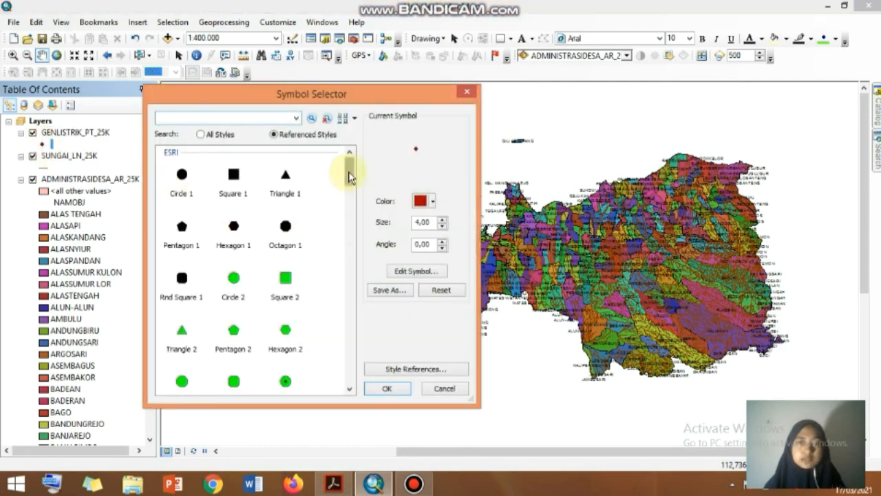
pyautogui.scroll(-1, 349, 172)
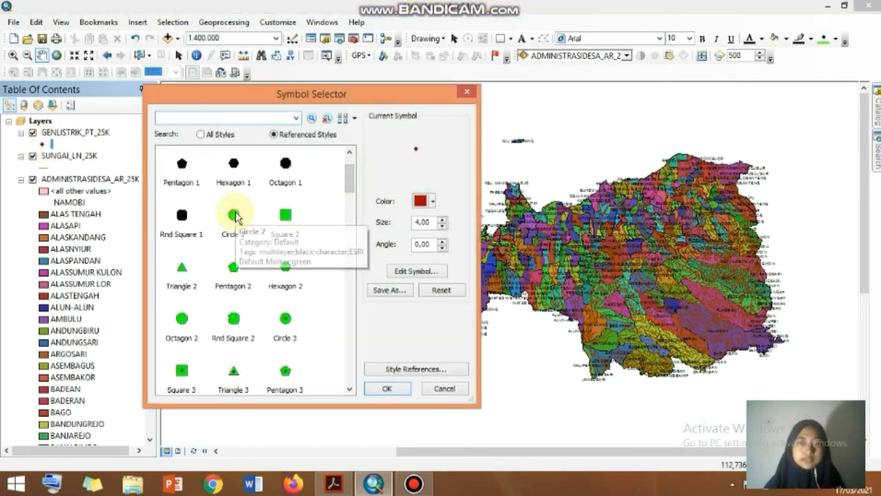
pyautogui.click(233, 232)
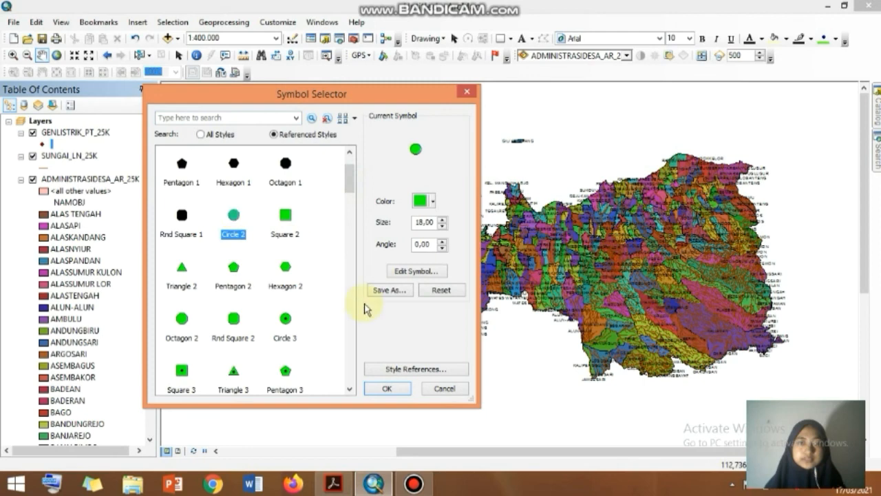
pyautogui.click(394, 390)
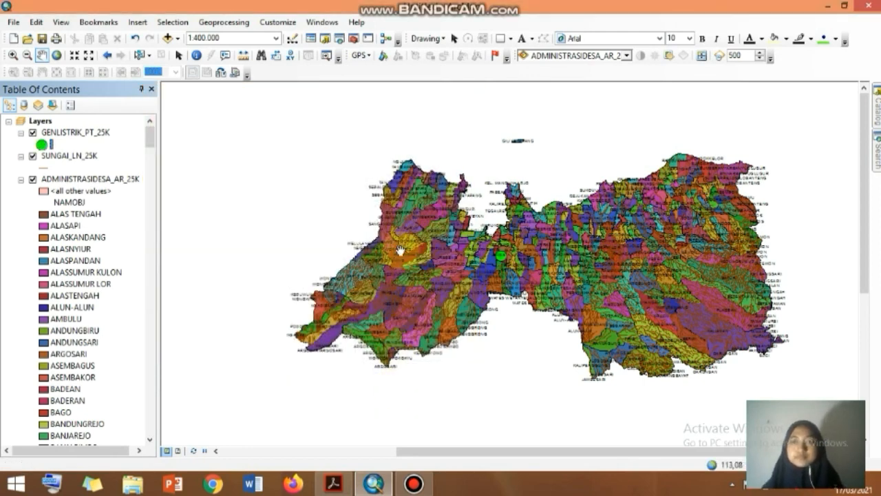
# Enlarge the map view to 1:250.000 to inspect the layers, and switch to the ArcGIS introduction PDF in Adobe Acrobat Reader.
pyautogui.click(72, 56)
pyautogui.click(72, 55)
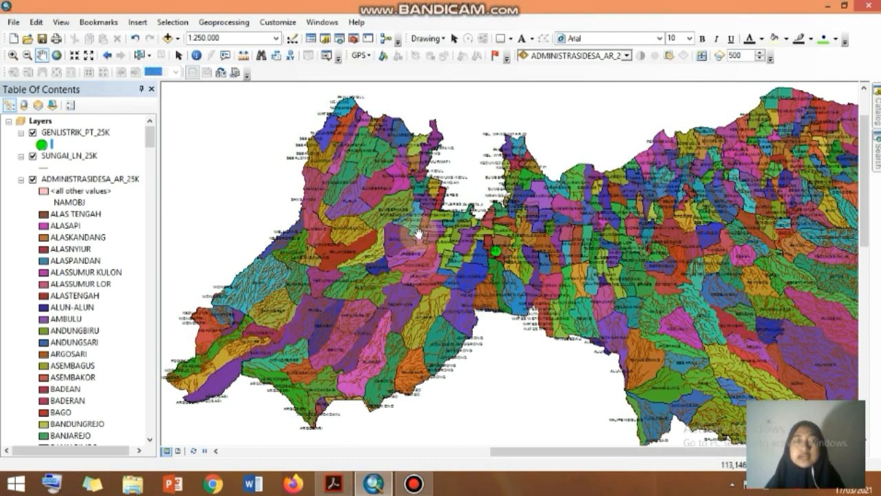
pyautogui.click(334, 484)
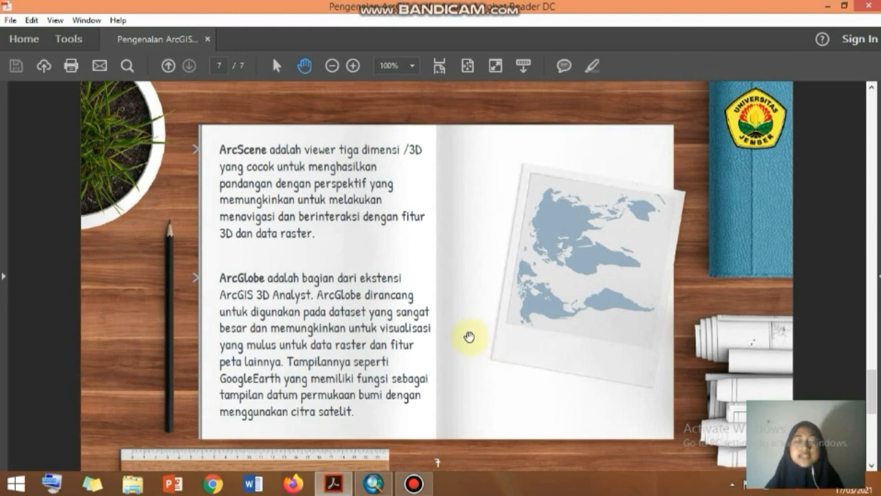